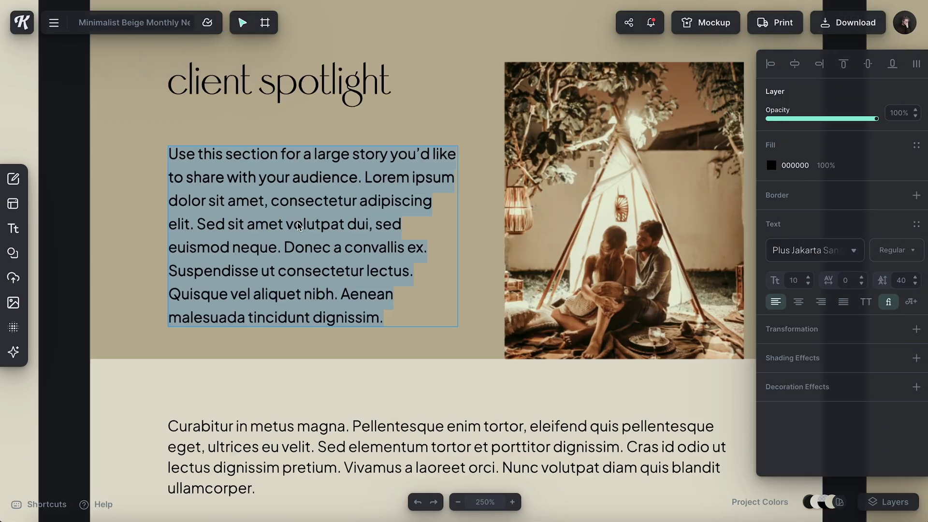
{"action": "scroll", "coordinate": [429, 262], "scroll_direction": "down", "scroll_amount": 5}
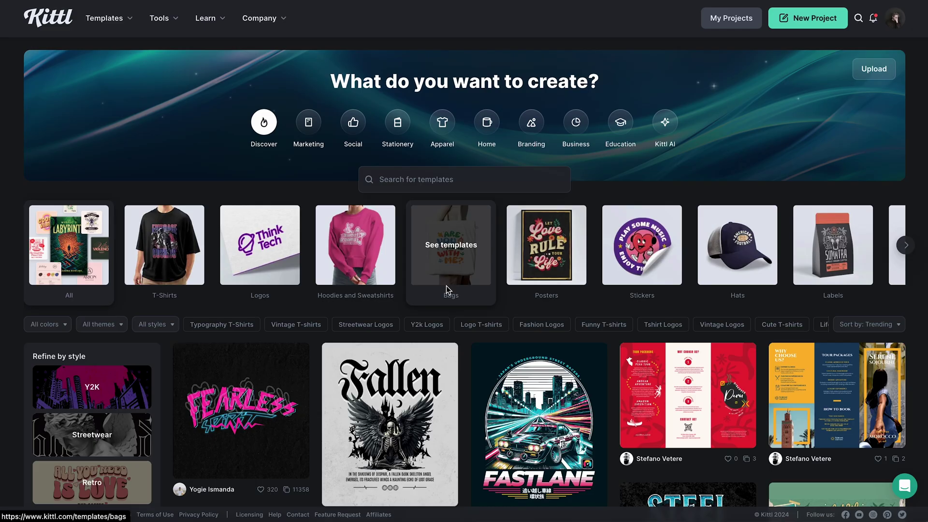
- Browse the Marketing template category and open its Newsletter templates
{"action": "left_click", "coordinate": [308, 123]}
{"action": "scroll", "coordinate": [394, 339], "scroll_direction": "down", "scroll_amount": 9}
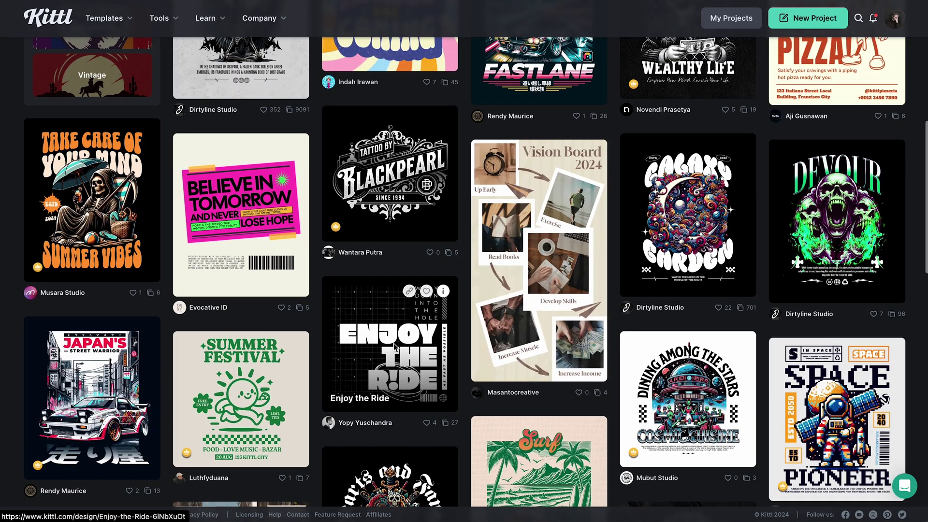
{"action": "scroll", "coordinate": [394, 347], "scroll_direction": "up", "scroll_amount": 6}
{"action": "scroll", "coordinate": [395, 348], "scroll_direction": "up", "scroll_amount": 1}
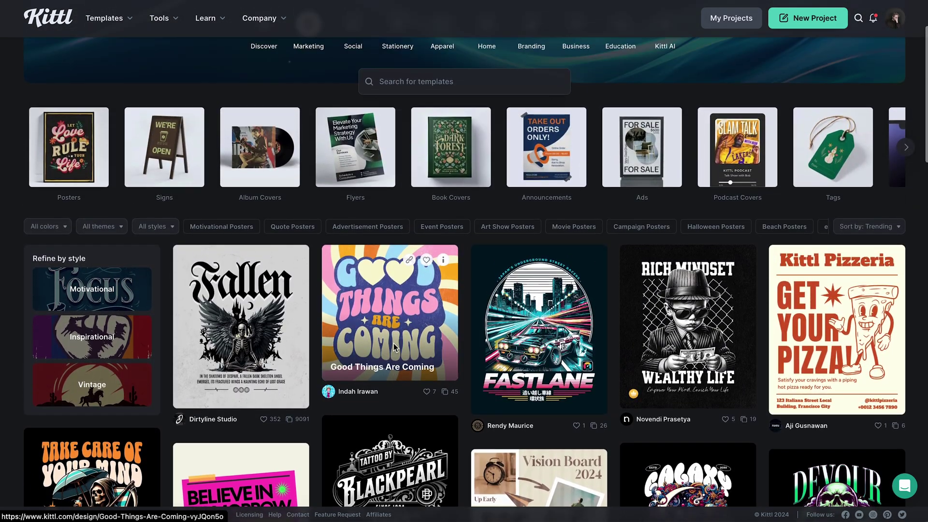
{"action": "scroll", "coordinate": [394, 347], "scroll_direction": "up", "scroll_amount": 2}
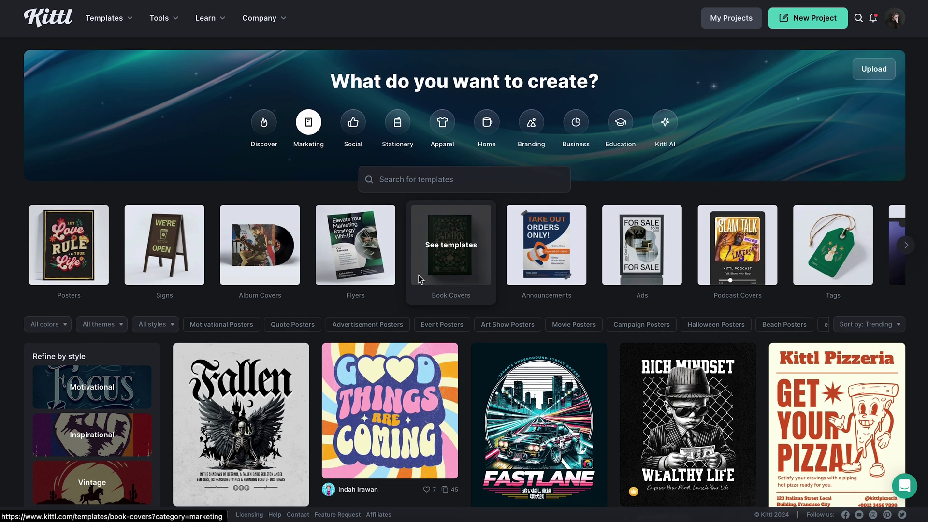
{"action": "scroll", "coordinate": [412, 269], "scroll_direction": "right", "scroll_amount": 15}
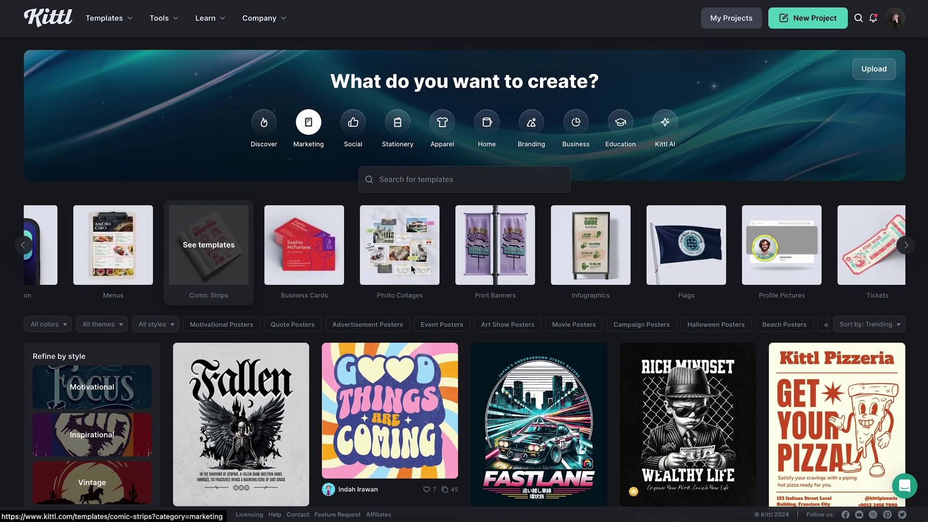
{"action": "scroll", "coordinate": [411, 269], "scroll_direction": "right", "scroll_amount": 5}
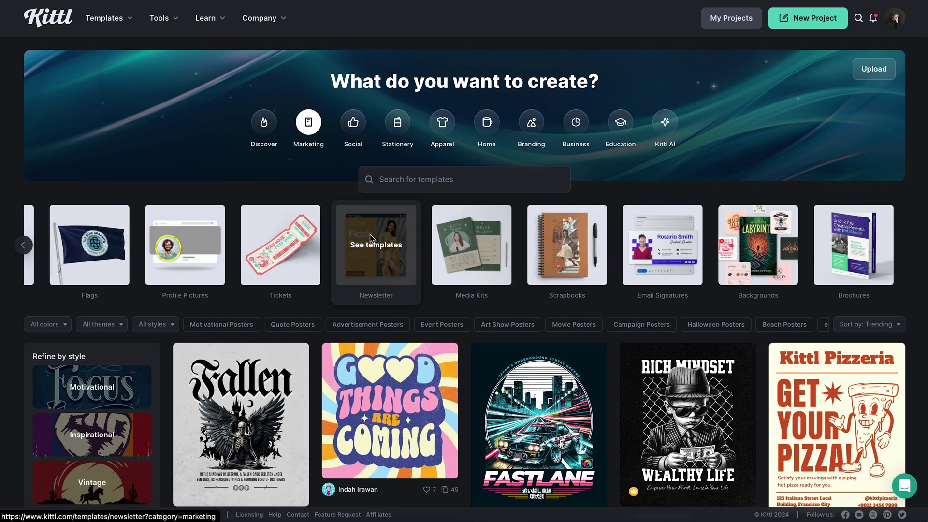
{"action": "left_click", "coordinate": [386, 252]}
- Look through the newsletter templates for layouts and styles that could suit the newsletter
{"action": "scroll", "coordinate": [435, 295], "scroll_direction": "down", "scroll_amount": 6}
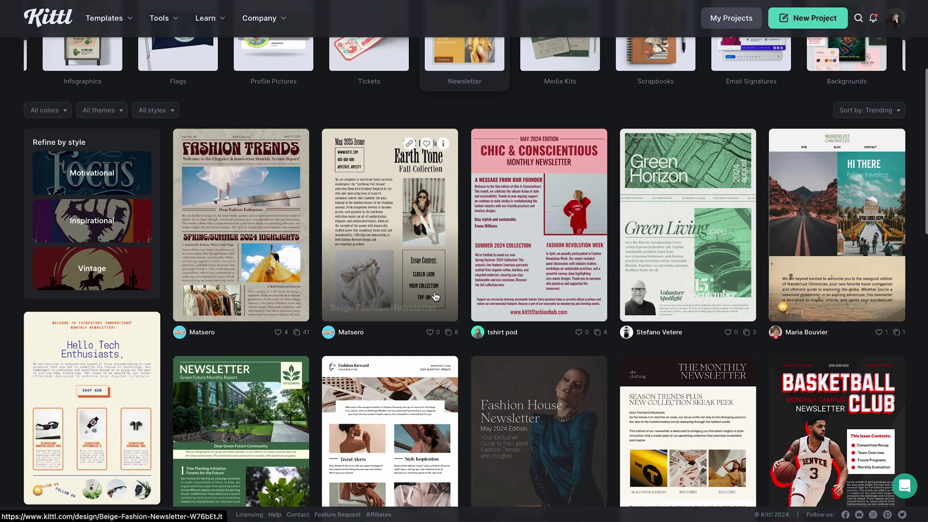
{"action": "scroll", "coordinate": [435, 295], "scroll_direction": "up", "scroll_amount": 1}
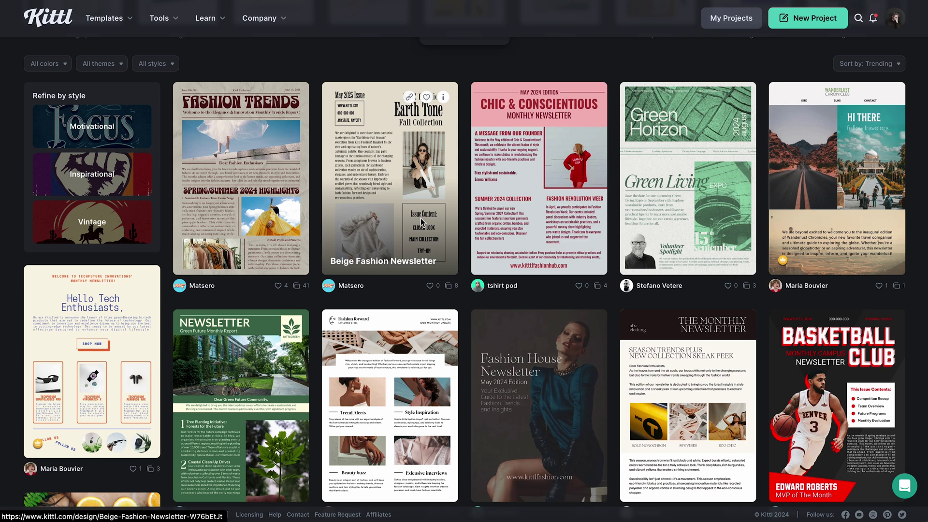
{"action": "scroll", "coordinate": [421, 219], "scroll_direction": "down", "scroll_amount": 6}
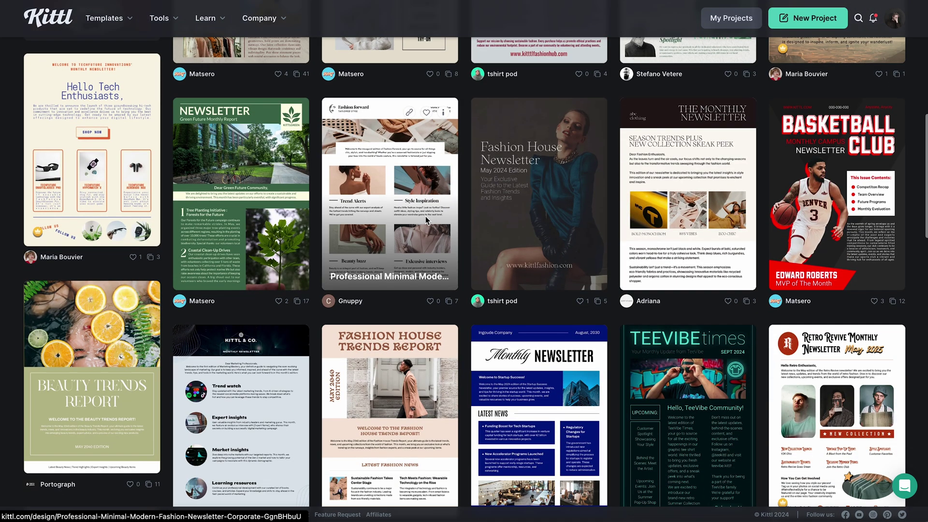
{"action": "scroll", "coordinate": [412, 250], "scroll_direction": "down", "scroll_amount": 3}
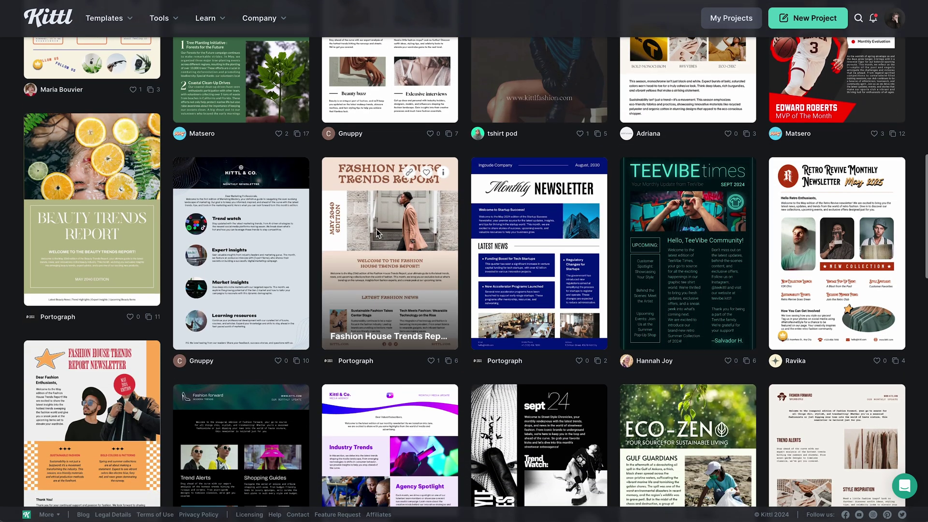
{"action": "scroll", "coordinate": [379, 231], "scroll_direction": "down", "scroll_amount": 3}
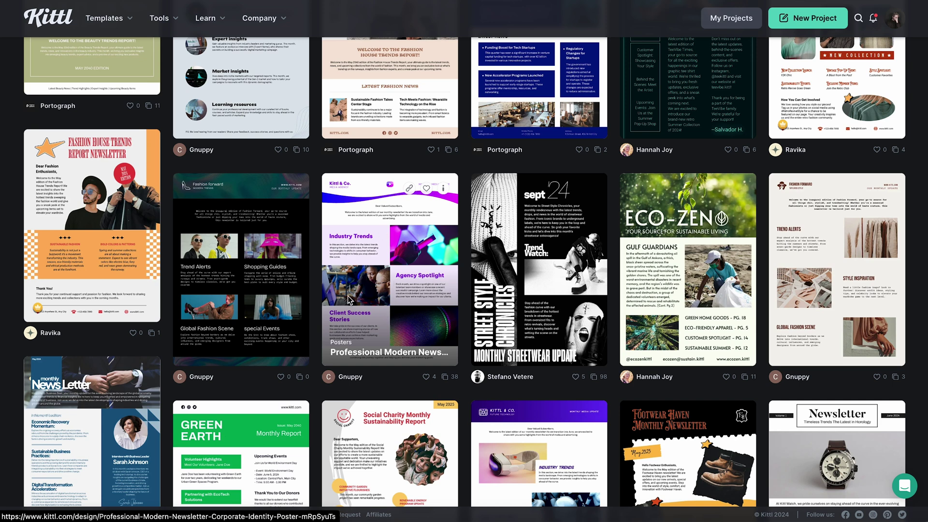
{"action": "scroll", "coordinate": [355, 306], "scroll_direction": "down", "scroll_amount": 12}
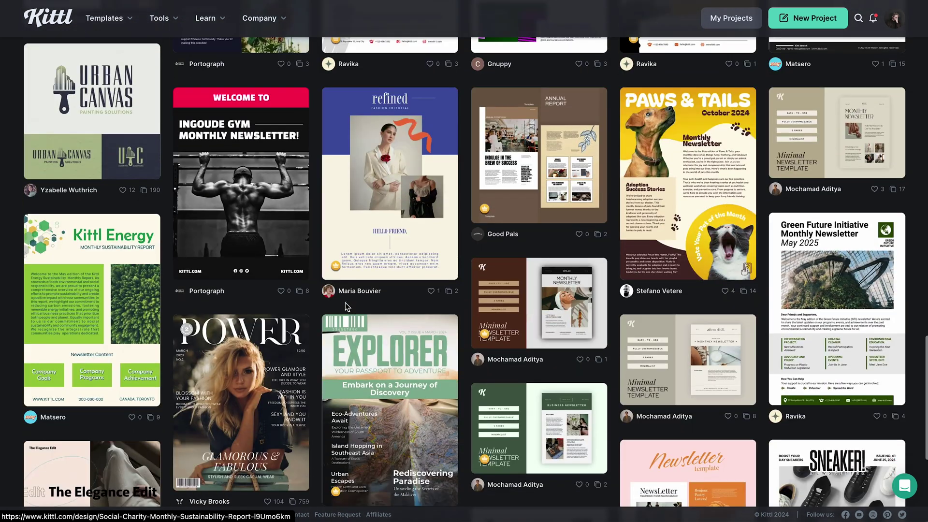
{"action": "scroll", "coordinate": [348, 300], "scroll_direction": "down", "scroll_amount": 2}
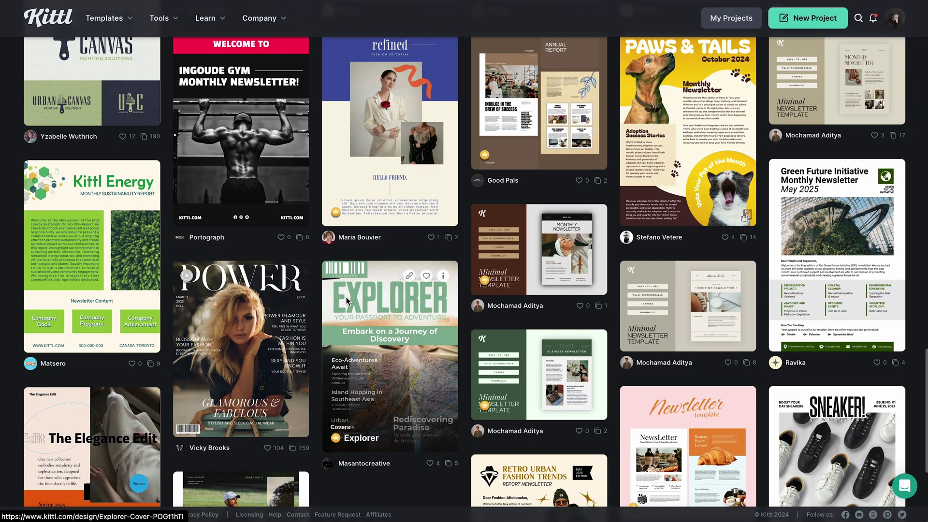
{"action": "scroll", "coordinate": [347, 301], "scroll_direction": "down", "scroll_amount": 3}
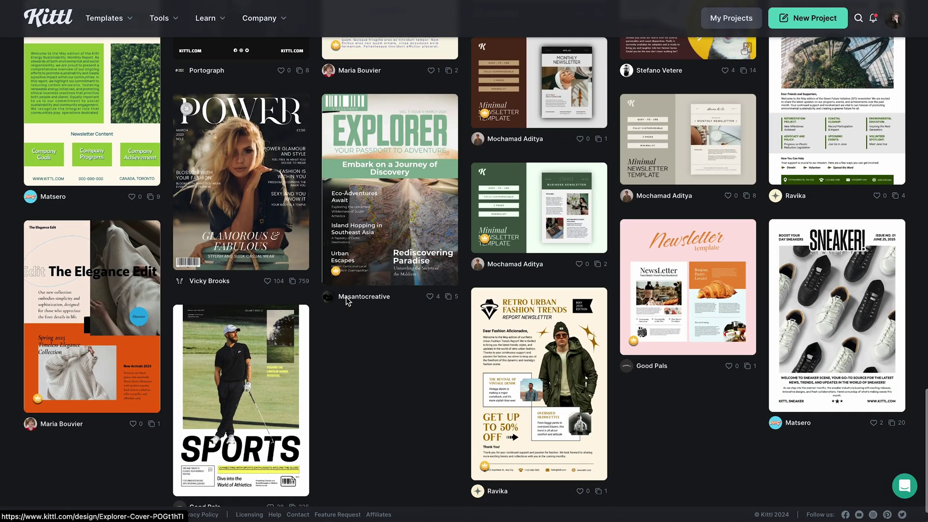
{"action": "scroll", "coordinate": [346, 301], "scroll_direction": "up", "scroll_amount": 20}
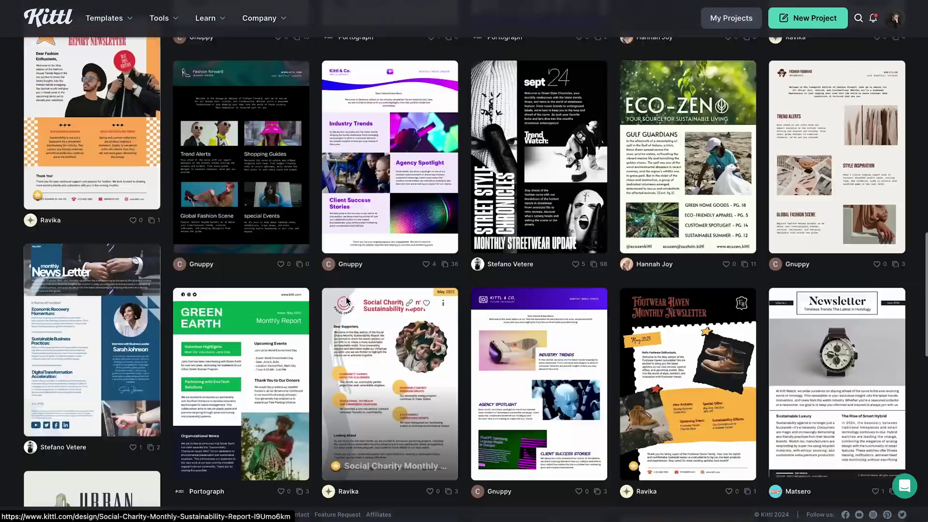
{"action": "scroll", "coordinate": [346, 301], "scroll_direction": "down", "scroll_amount": 7}
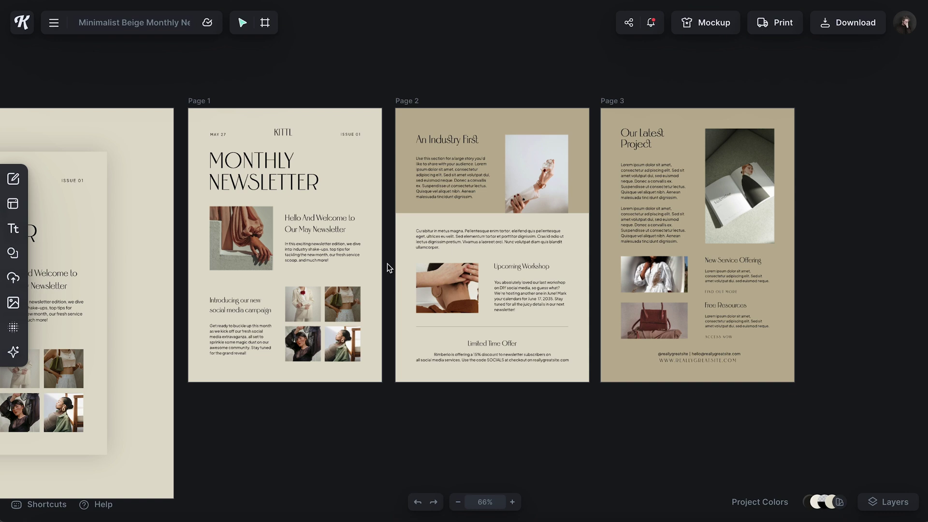
- Review the thumbnail and all three pages of the minimalist beige monthly newsletter template
{"action": "scroll", "coordinate": [387, 263], "scroll_direction": "down", "scroll_amount": 2}
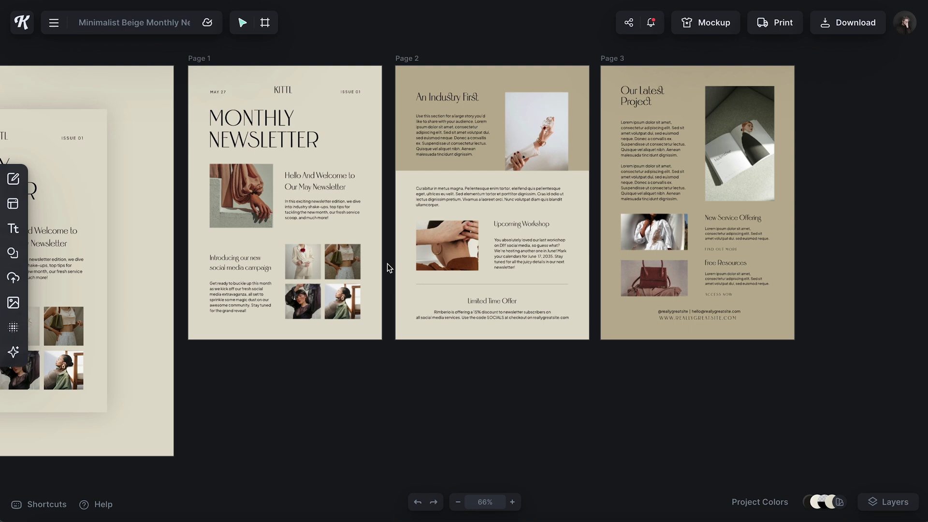
{"action": "scroll", "coordinate": [387, 263], "scroll_direction": "left", "scroll_amount": 5}
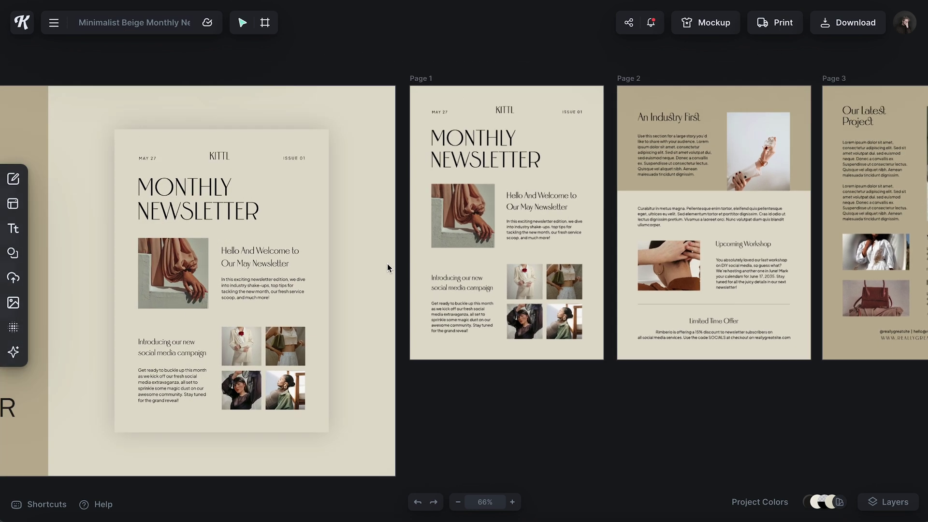
{"action": "scroll", "coordinate": [388, 263], "scroll_direction": "right", "scroll_amount": 6}
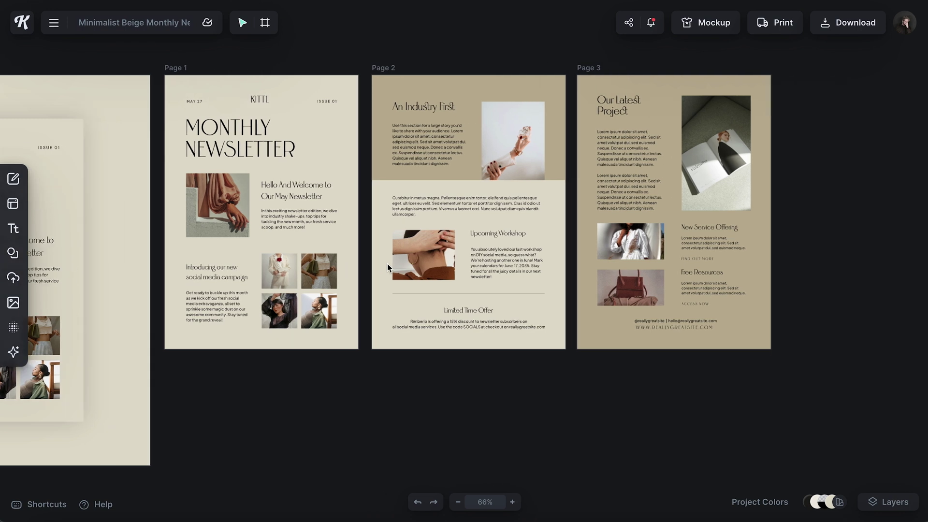
{"action": "scroll", "coordinate": [364, 271], "scroll_direction": "left", "scroll_amount": 9}
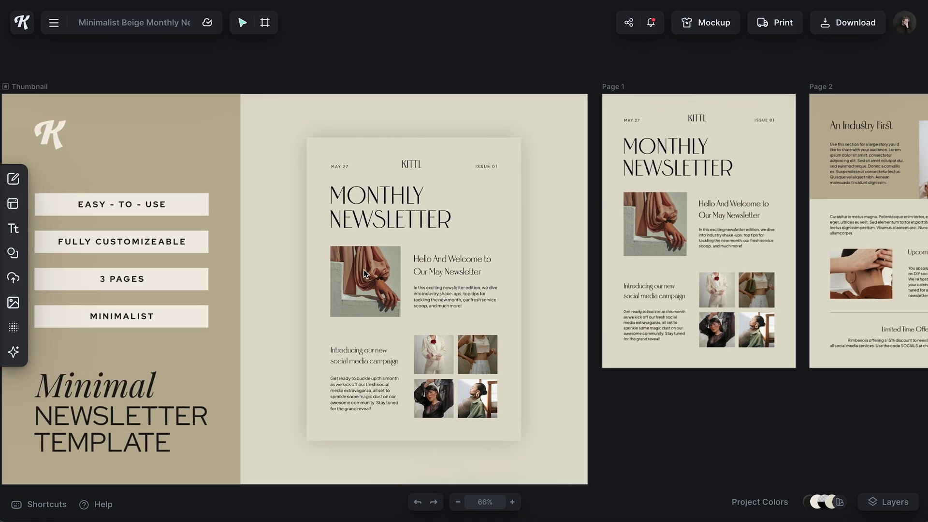
{"action": "scroll", "coordinate": [364, 271], "scroll_direction": "right", "scroll_amount": 5}
{"action": "scroll", "coordinate": [364, 273], "scroll_direction": "right", "scroll_amount": 3}
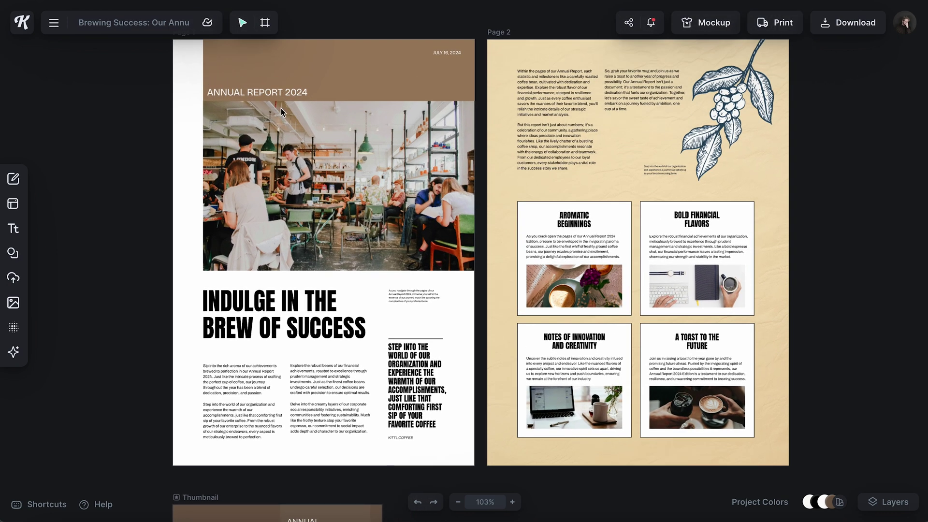
- Inspect the text settings of the ANNUAL REPORT 2024 heading in the annual report template, leaving the heading deselected
{"action": "left_click", "coordinate": [264, 95]}
{"action": "scroll", "coordinate": [610, 143], "scroll_direction": "right", "scroll_amount": 2}
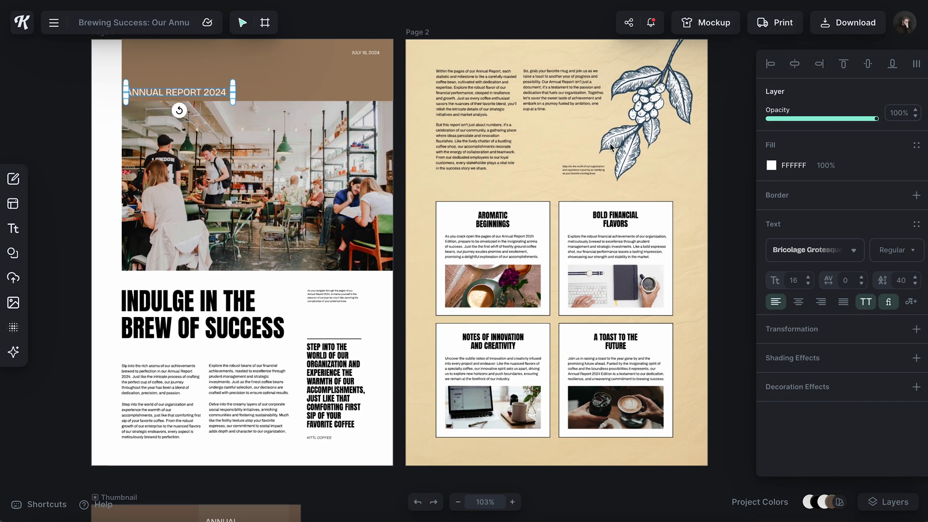
{"action": "left_click", "coordinate": [716, 127]}
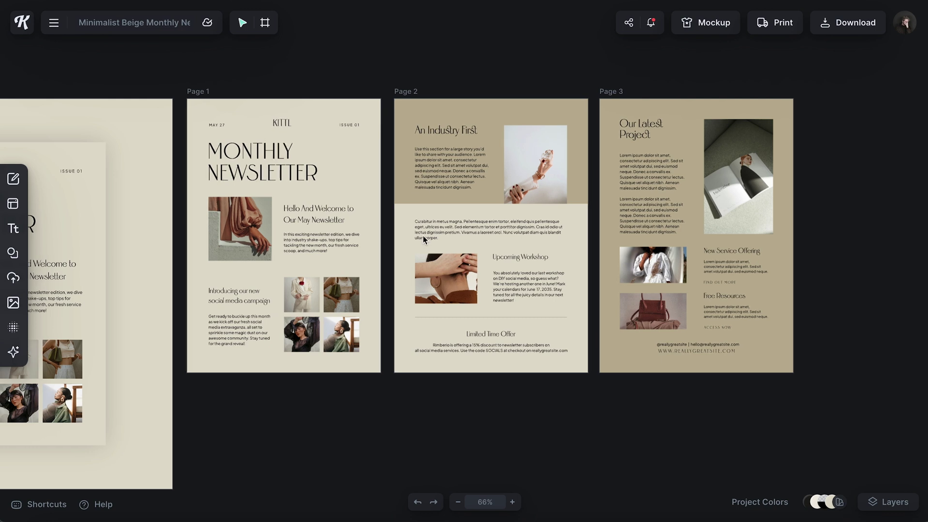
- Replace the KITTL brand name in the header of page 1 of the monthly newsletter with FILMBYJANE
{"action": "scroll", "coordinate": [423, 236], "scroll_direction": "up", "scroll_amount": 1}
{"action": "scroll", "coordinate": [358, 225], "scroll_direction": "up", "scroll_amount": 5}
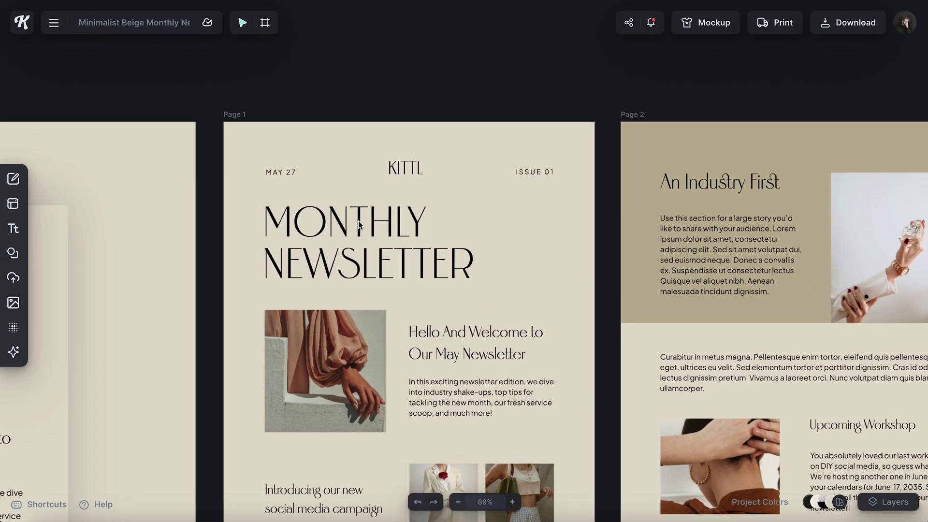
{"action": "scroll", "coordinate": [358, 222], "scroll_direction": "up", "scroll_amount": 4}
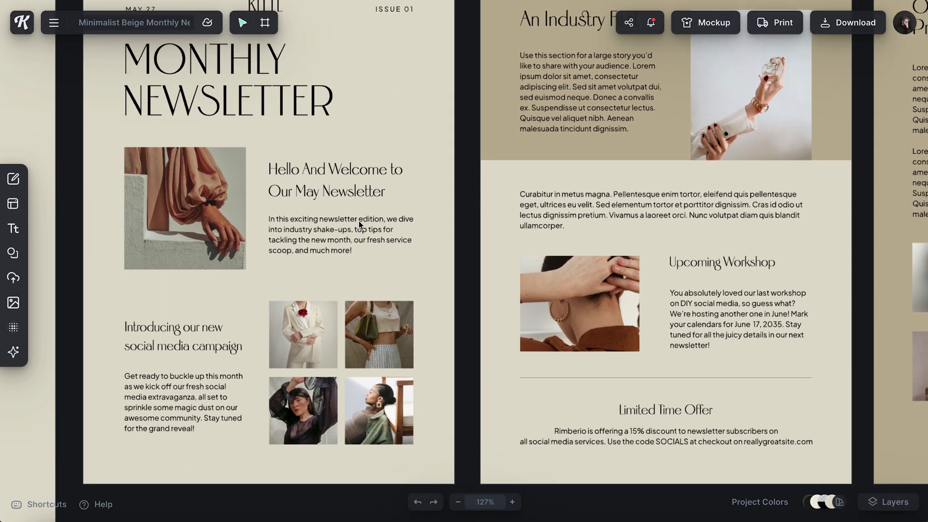
{"action": "scroll", "coordinate": [358, 222], "scroll_direction": "right", "scroll_amount": 10}
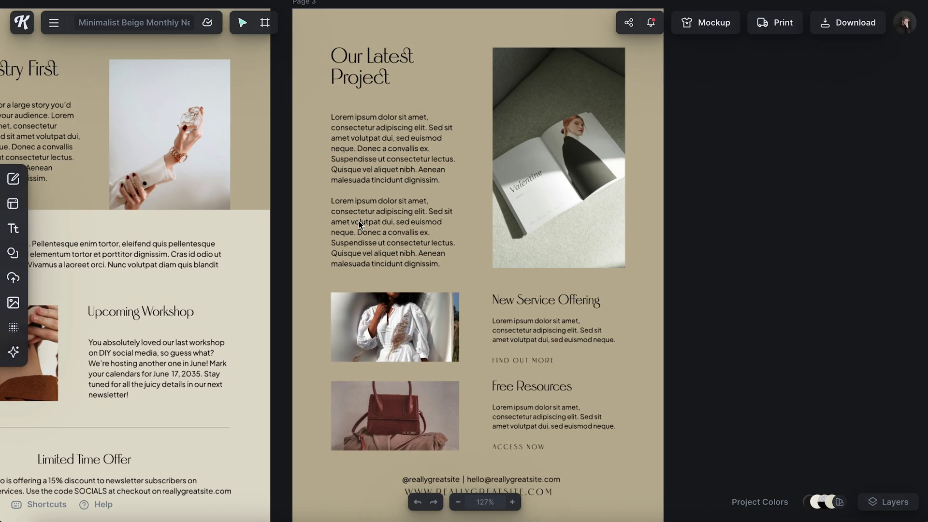
{"action": "scroll", "coordinate": [359, 221], "scroll_direction": "left", "scroll_amount": 10}
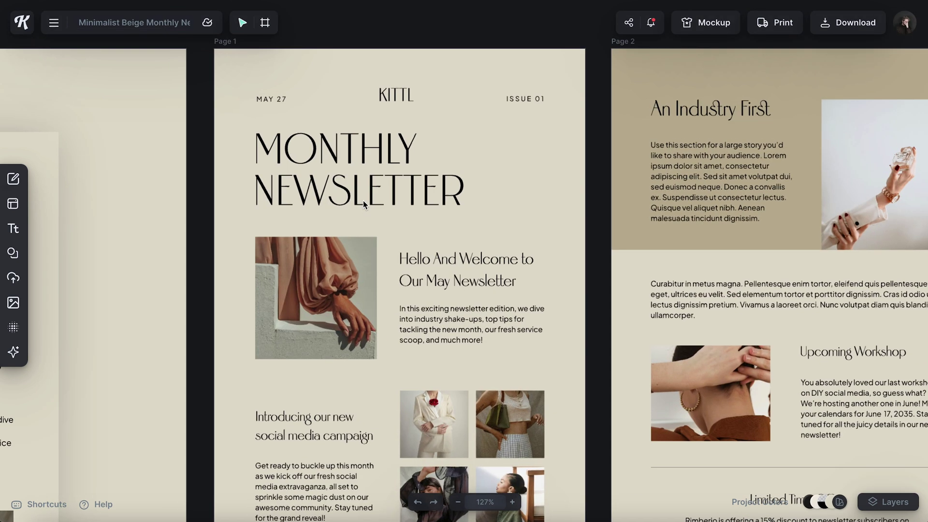
{"action": "scroll", "coordinate": [362, 206], "scroll_direction": "up", "scroll_amount": 3}
{"action": "double_click", "coordinate": [461, 104]}
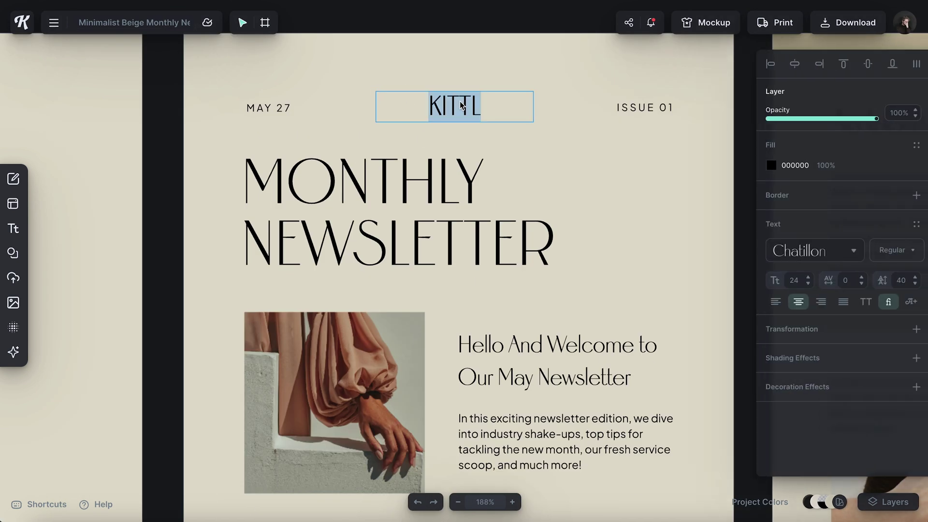
{"action": "key", "text": "BackSpace"}
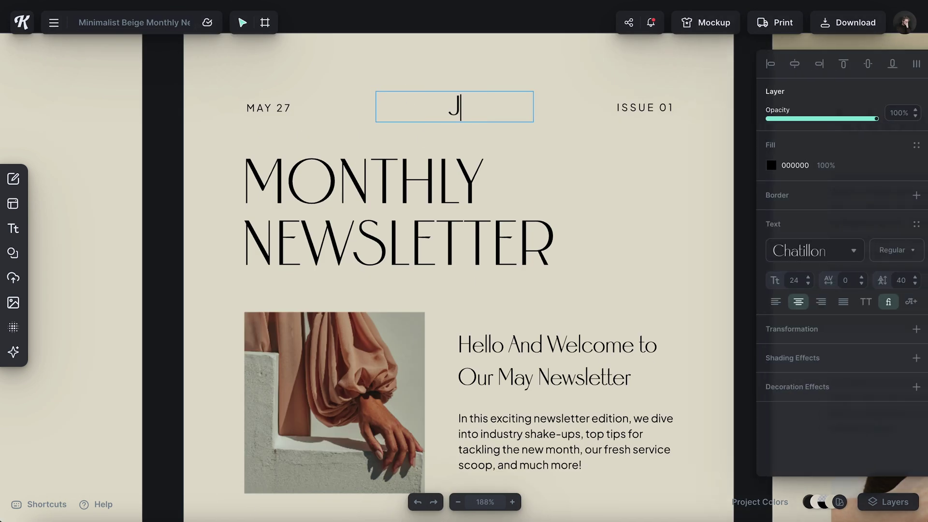
{"action": "type", "text": "FILMBYJANE"}
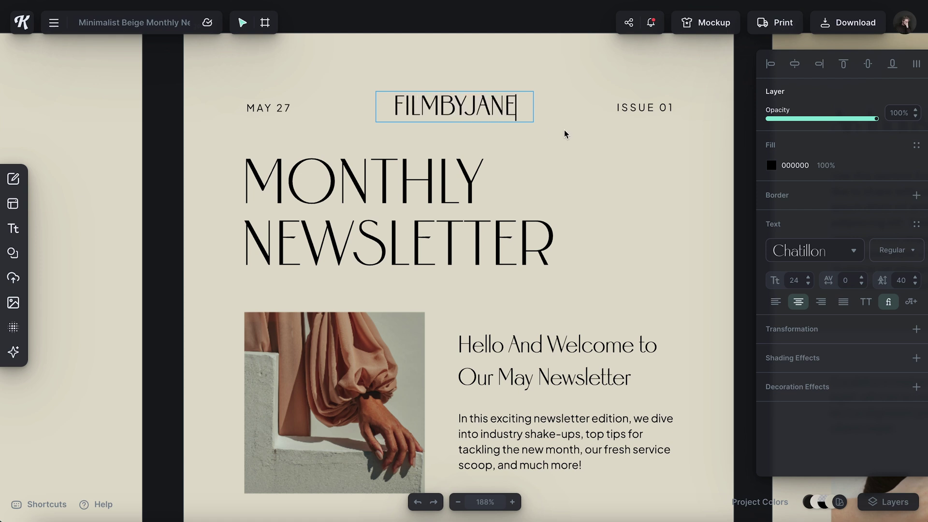
{"action": "key", "text": "Escape"}
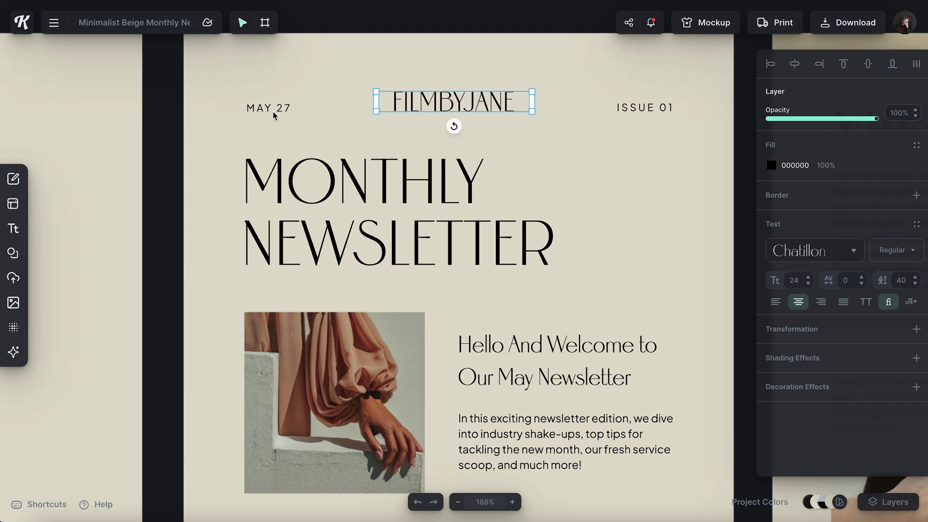
- Change the date in the header of page 1 to JUNE 4
{"action": "double_click", "coordinate": [272, 111]}
{"action": "key", "text": "ctrl+a"}
{"action": "type", "text": "JUNE 4"}
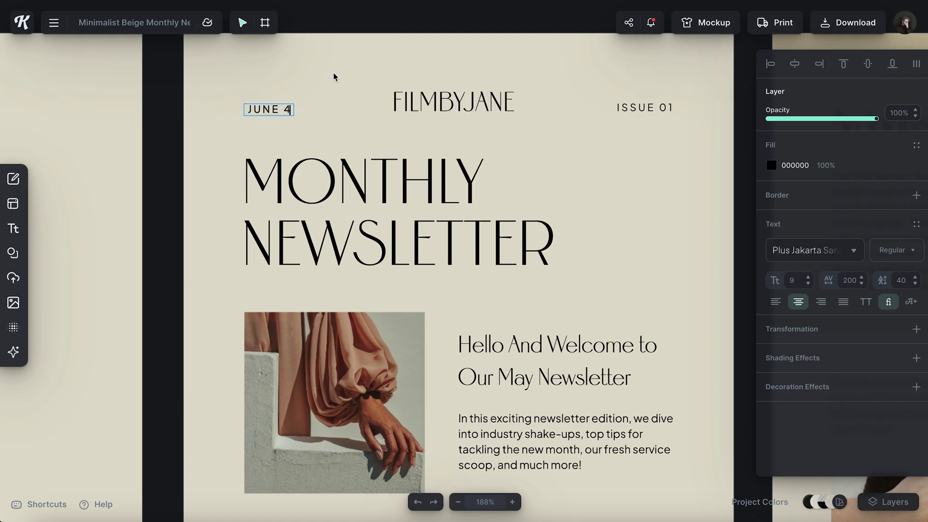
{"action": "key", "text": "Escape"}
- Examine the title, the large photo and the four grid photos on page 1 to identify which elements need replacing
{"action": "left_click", "coordinate": [385, 182]}
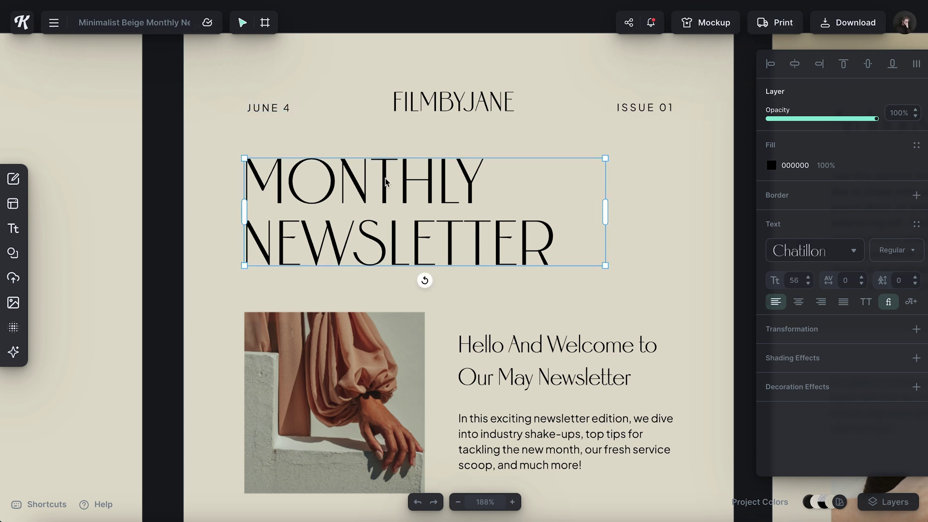
{"action": "scroll", "coordinate": [442, 248], "scroll_direction": "down", "scroll_amount": 2}
{"action": "scroll", "coordinate": [442, 248], "scroll_direction": "right", "scroll_amount": 2}
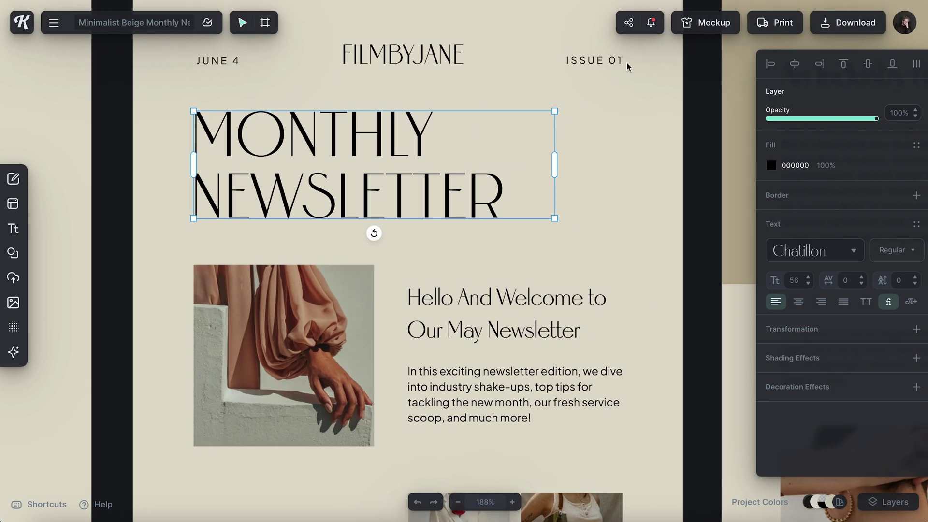
{"action": "scroll", "coordinate": [530, 237], "scroll_direction": "down", "scroll_amount": 5}
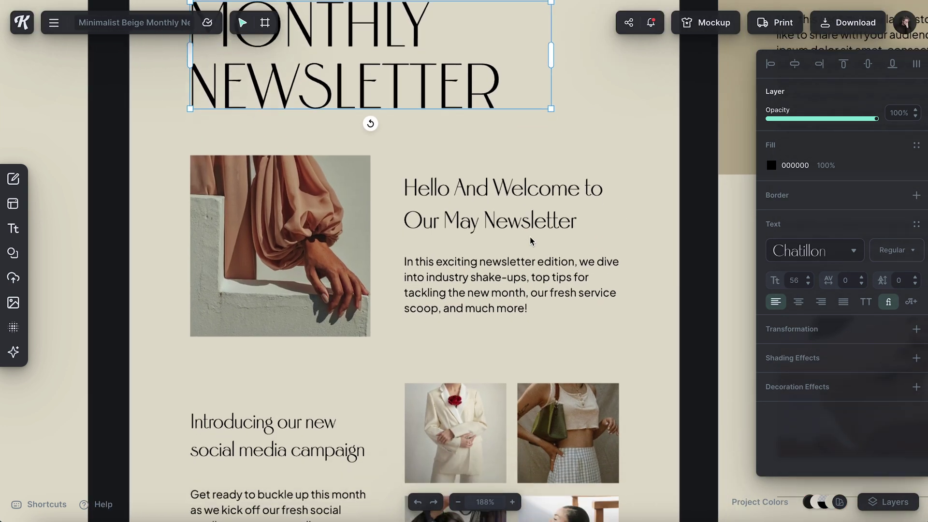
{"action": "scroll", "coordinate": [530, 236], "scroll_direction": "left", "scroll_amount": 2}
{"action": "left_click", "coordinate": [308, 245]}
{"action": "scroll", "coordinate": [310, 244], "scroll_direction": "down", "scroll_amount": 2}
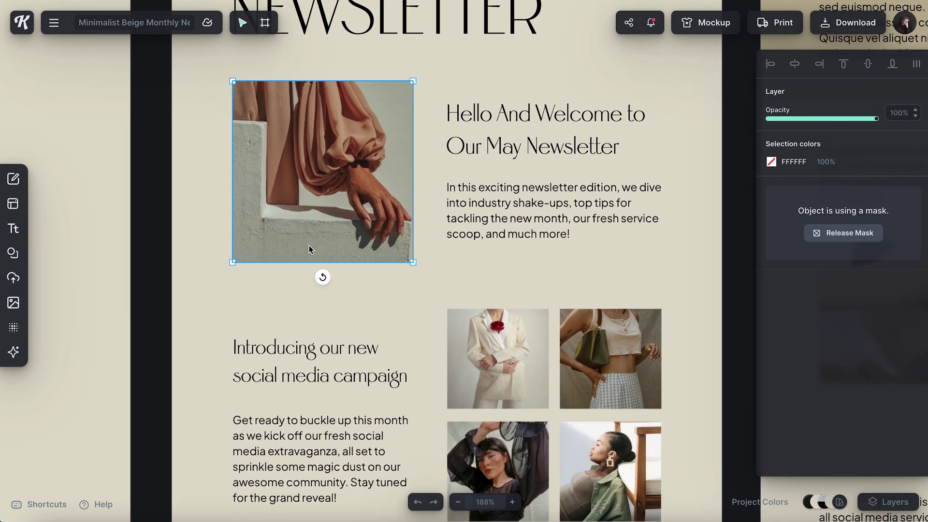
{"action": "scroll", "coordinate": [290, 232], "scroll_direction": "right", "scroll_amount": 2}
{"action": "left_click", "coordinate": [425, 368]}
{"action": "left_click", "coordinate": [548, 364]}
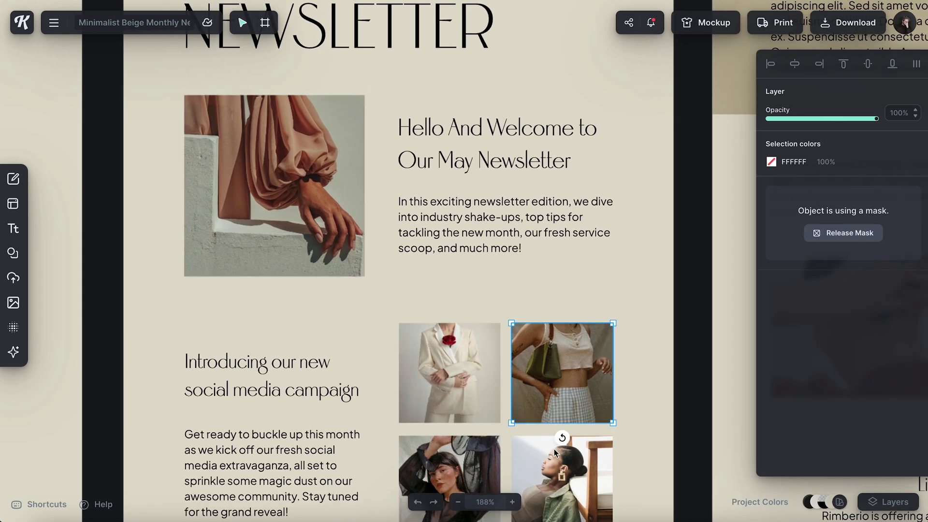
{"action": "left_click", "coordinate": [554, 450]}
{"action": "left_click", "coordinate": [476, 459]}
- Release the mask of the large hand photo beside the welcome text and delete the photo, keeping the empty mask frame
{"action": "left_click", "coordinate": [254, 194]}
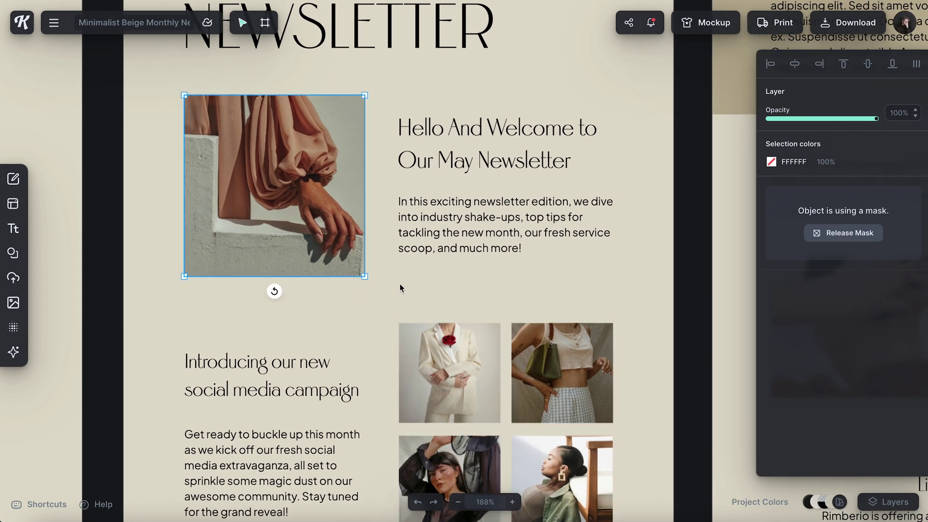
{"action": "left_click", "coordinate": [841, 233]}
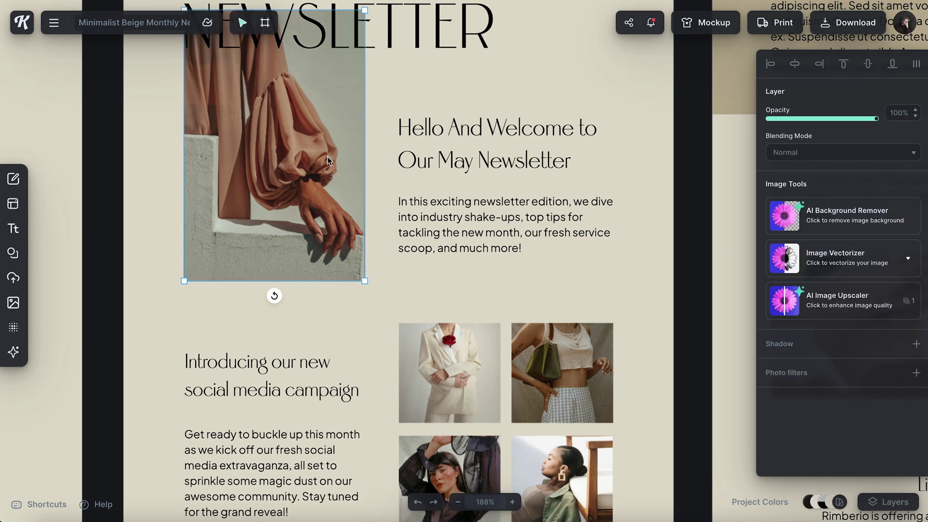
{"action": "key", "text": "Delete"}
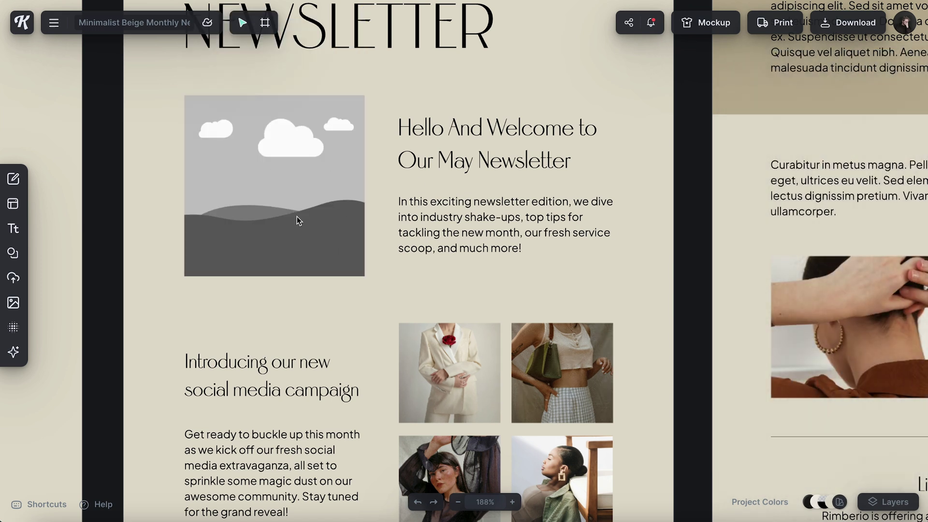
- Search the stock photos for PHOTOGRAPHER
{"action": "scroll", "coordinate": [296, 217], "scroll_direction": "up", "scroll_amount": 3}
{"action": "scroll", "coordinate": [296, 217], "scroll_direction": "left", "scroll_amount": 3}
{"action": "left_click", "coordinate": [13, 253]}
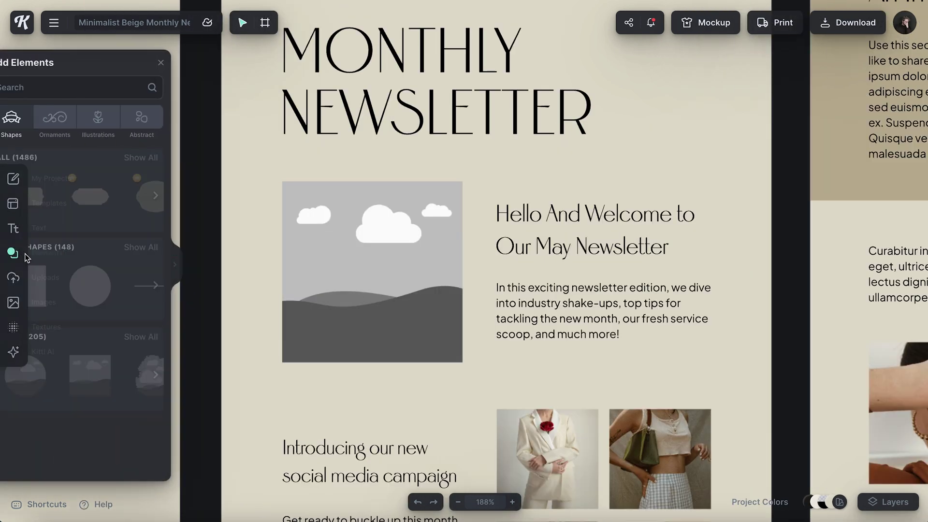
{"action": "left_click", "coordinate": [83, 91]}
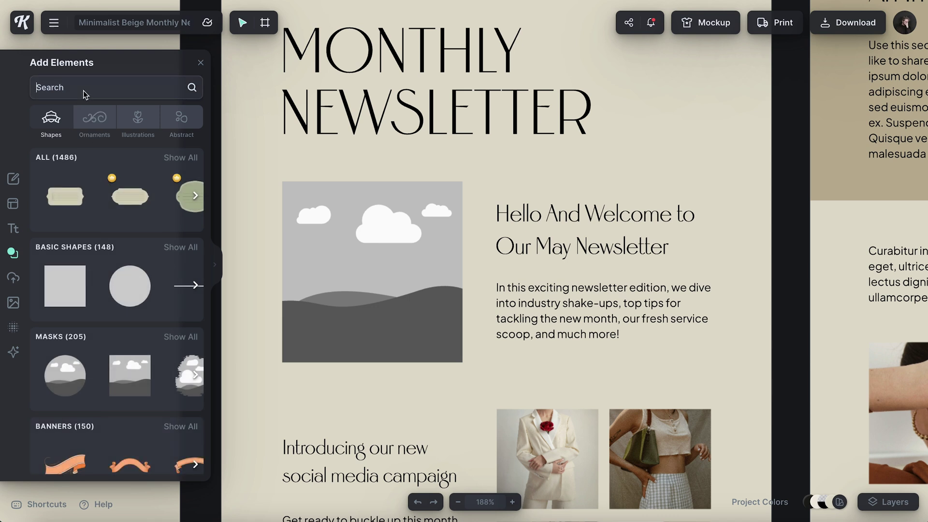
{"action": "left_click", "coordinate": [14, 305]}
{"action": "left_click", "coordinate": [112, 129]}
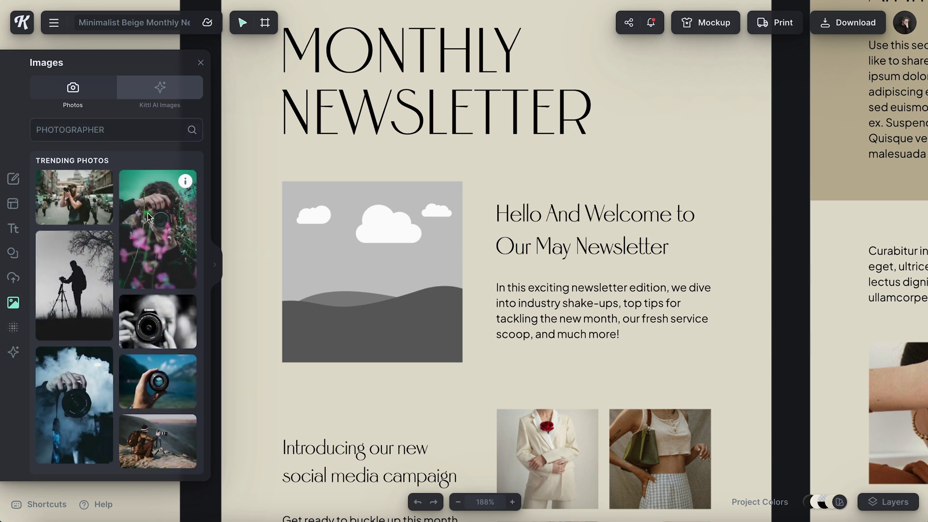
- Place the photo of the pink-haired woman holding a camera in the empty mask beside the welcome text and enlarge it within the frame
{"action": "left_click", "coordinate": [83, 301]}
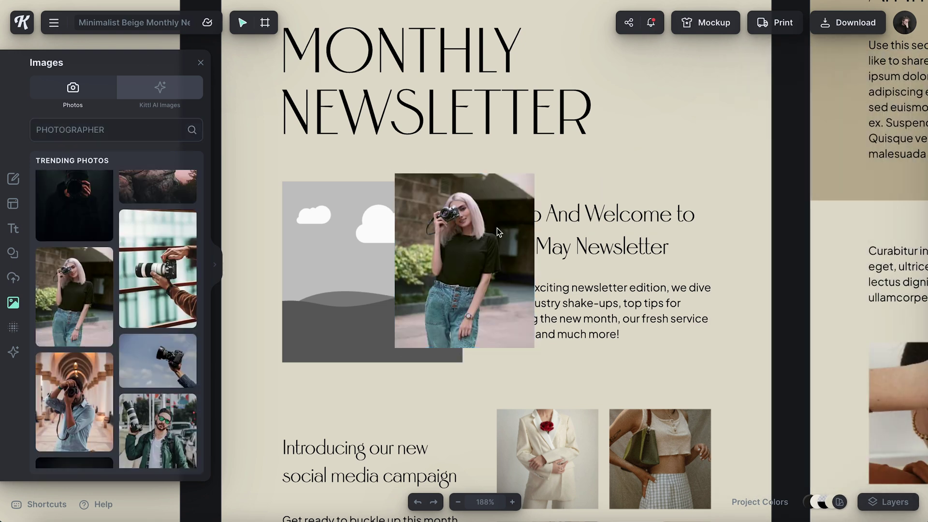
{"action": "left_click_drag", "start_coordinate": [497, 228], "coordinate": [405, 252]}
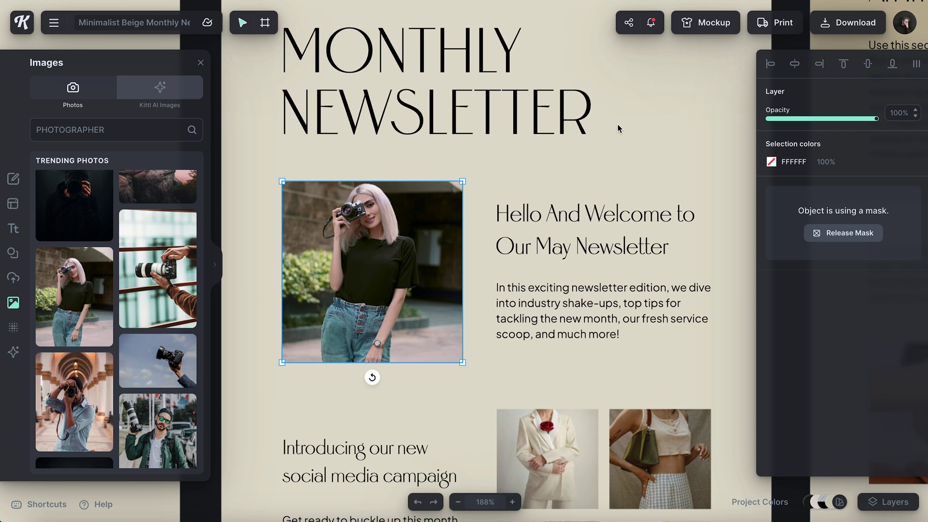
{"action": "double_click", "coordinate": [427, 215]}
{"action": "left_click_drag", "start_coordinate": [464, 161], "coordinate": [495, 146]}
{"action": "left_click", "coordinate": [662, 121]}
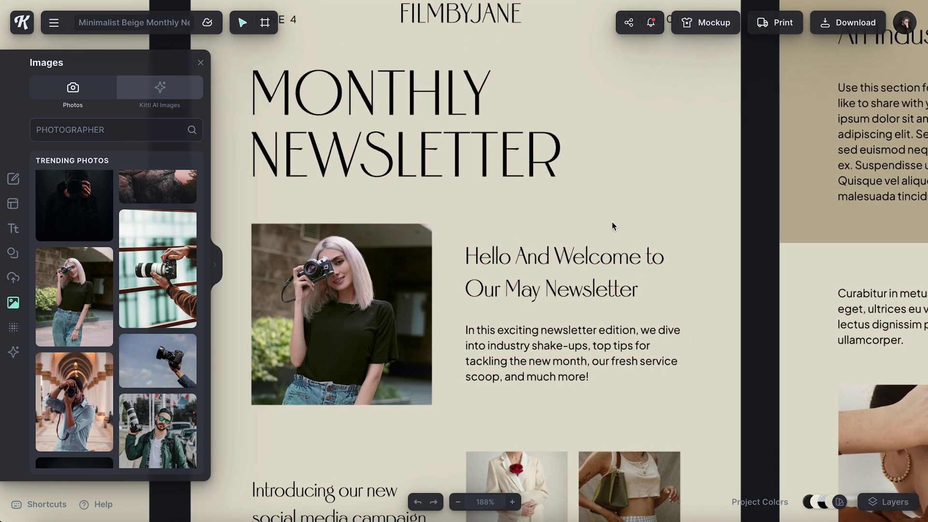
{"action": "scroll", "coordinate": [612, 221], "scroll_direction": "up", "scroll_amount": 2}
{"action": "left_click", "coordinate": [202, 63]}
- Replace the welcome paragraph with "As you know, I love keeping my clients up to date on the latest photography trends"
{"action": "scroll", "coordinate": [416, 225], "scroll_direction": "down", "scroll_amount": 3}
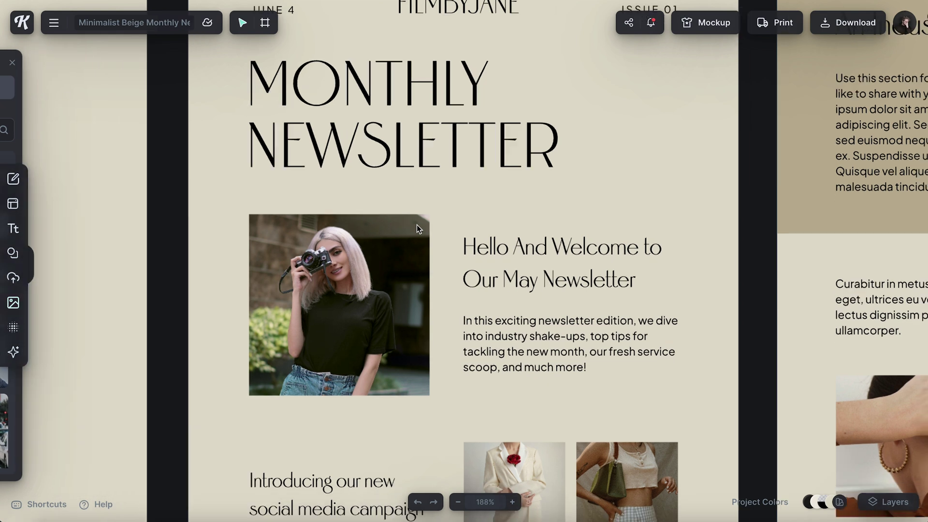
{"action": "left_click", "coordinate": [497, 274]}
{"action": "double_click", "coordinate": [497, 274]}
{"action": "triple_click", "coordinate": [497, 273]}
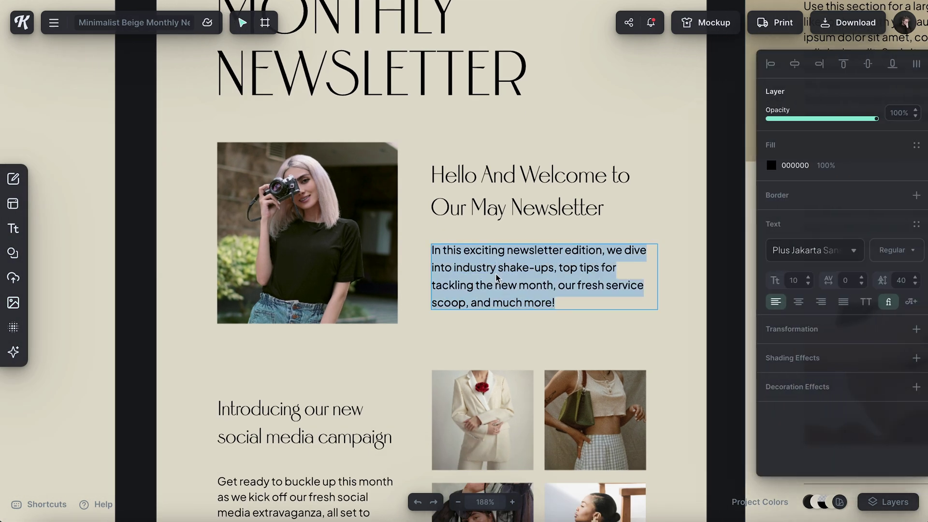
{"action": "type", "text": "As you"}
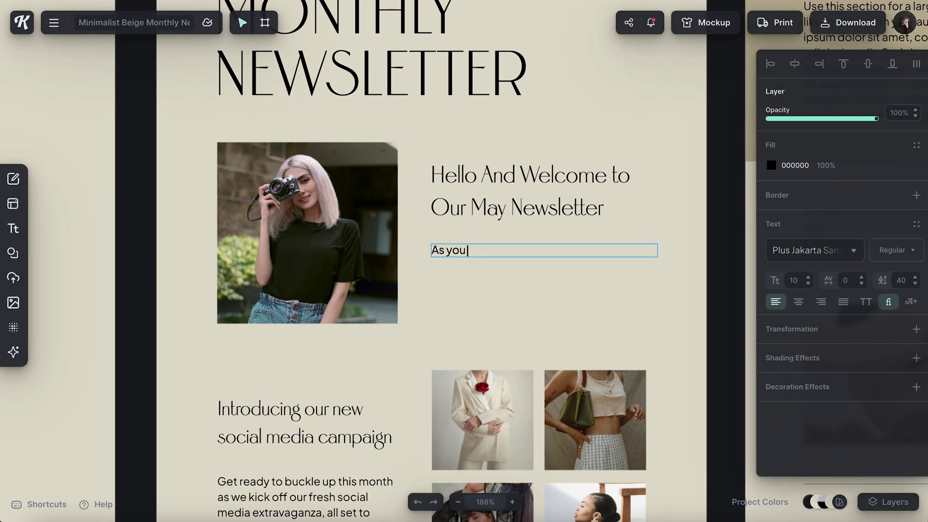
{"action": "type", "text": " know, I love keeping my cli"}
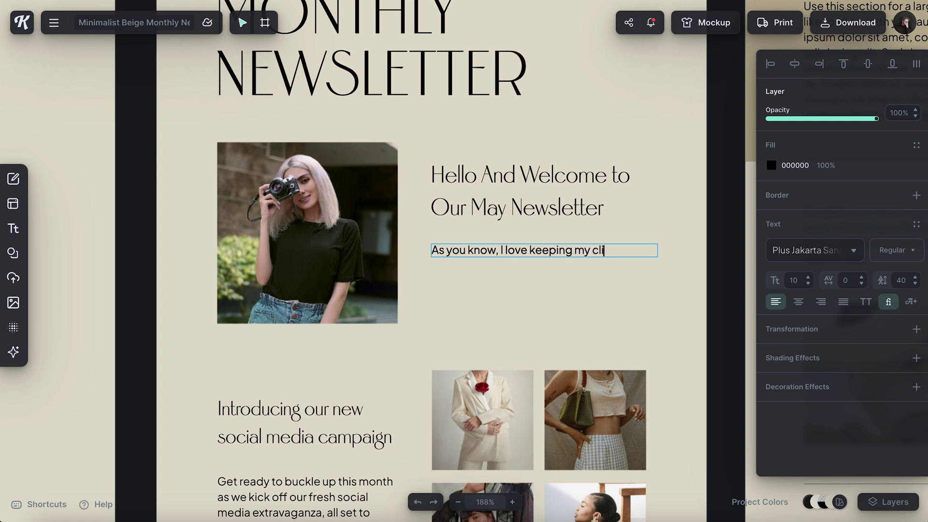
{"action": "type", "text": "ents up to date on"}
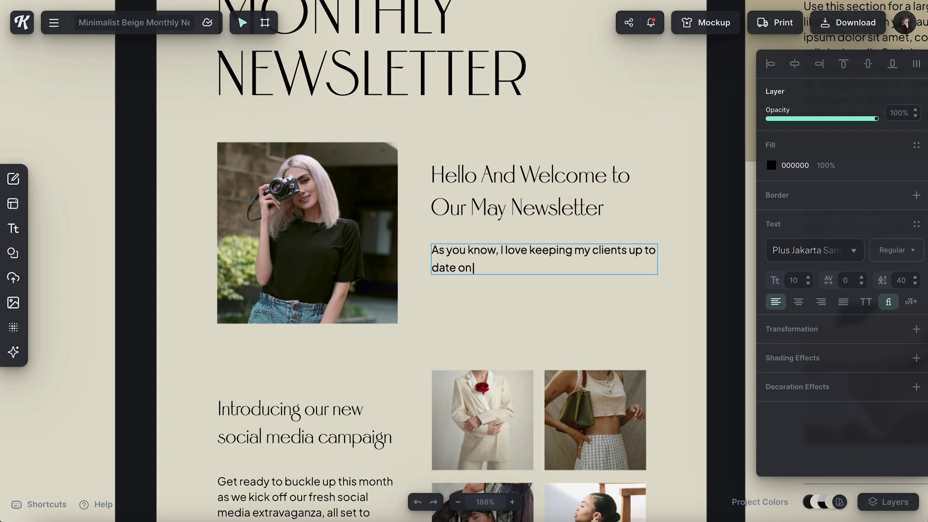
{"action": "type", "text": " the latest photography trends. I"}
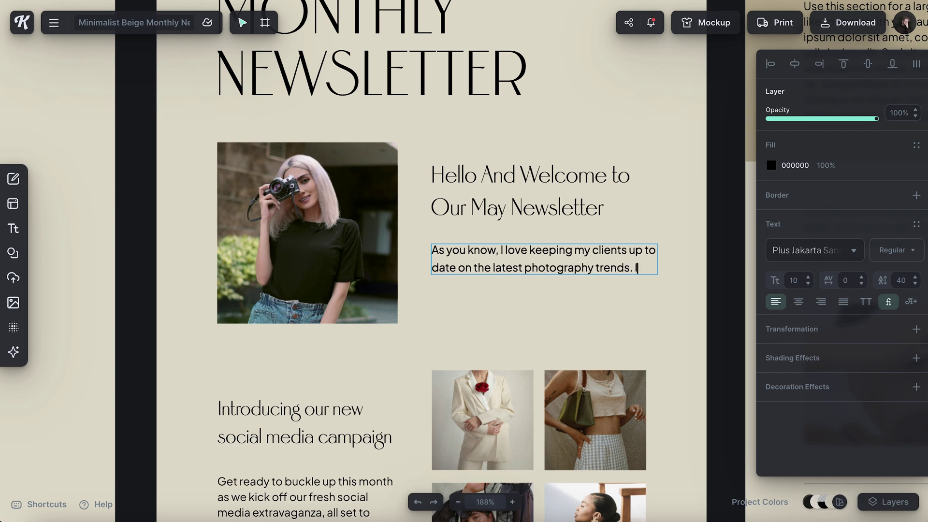
{"action": "type", "text": "n this addi"}
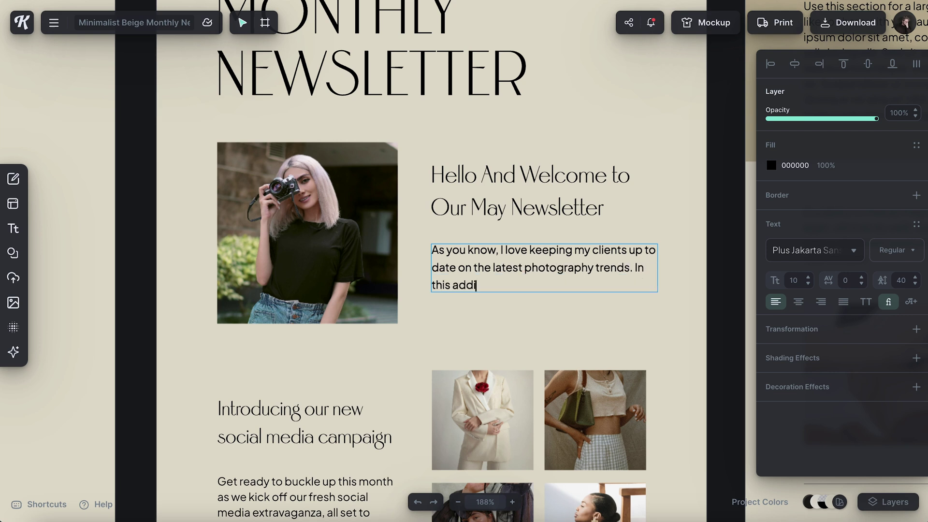
{"action": "type", "text": "tion I've also included some of"}
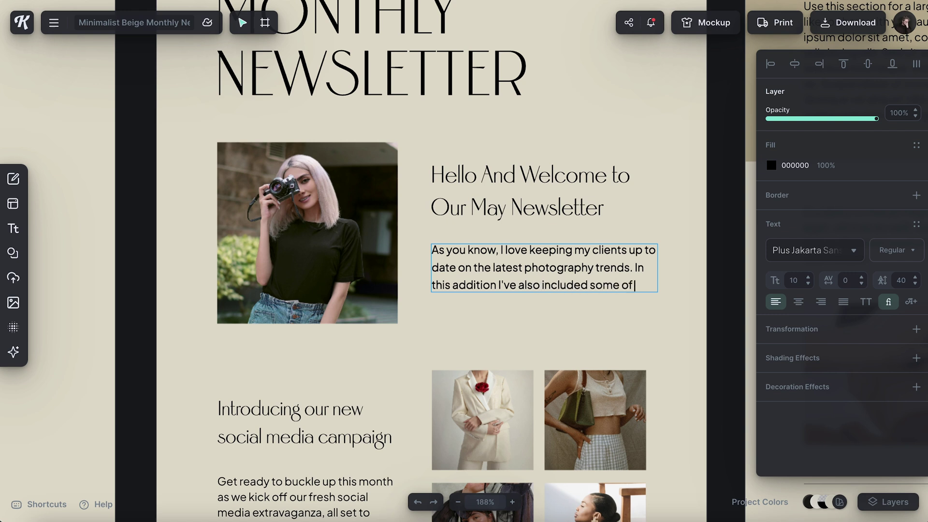
{"action": "type", "text": " my favorite recent"}
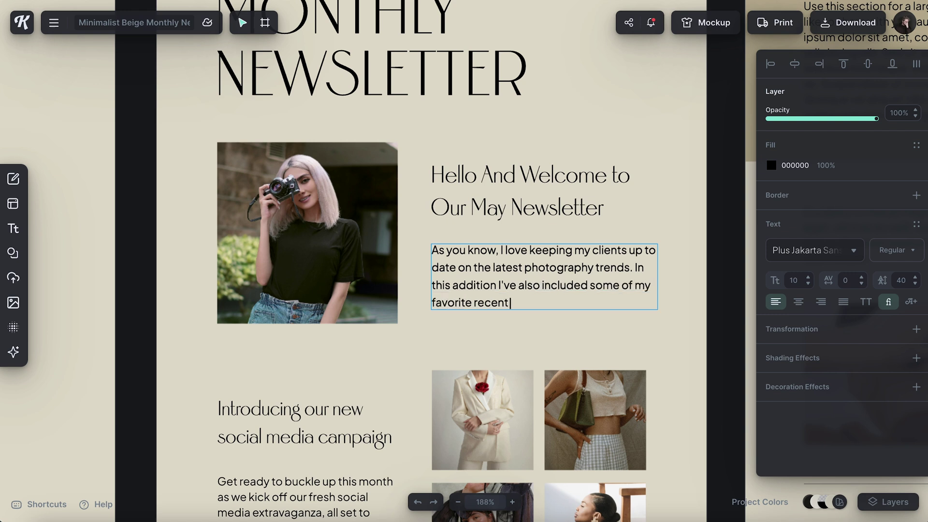
{"action": "type", "text": " work!"}
- Continue the welcome paragraph with a new sentence, "In this addition I've also included some of my favorite recent work!"
{"action": "left_click", "coordinate": [695, 265]}
- Replace the social media campaign heading on page 1 with "the latest photography trends"
{"action": "scroll", "coordinate": [488, 181], "scroll_direction": "down", "scroll_amount": 1}
{"action": "scroll", "coordinate": [489, 182], "scroll_direction": "left", "scroll_amount": 1}
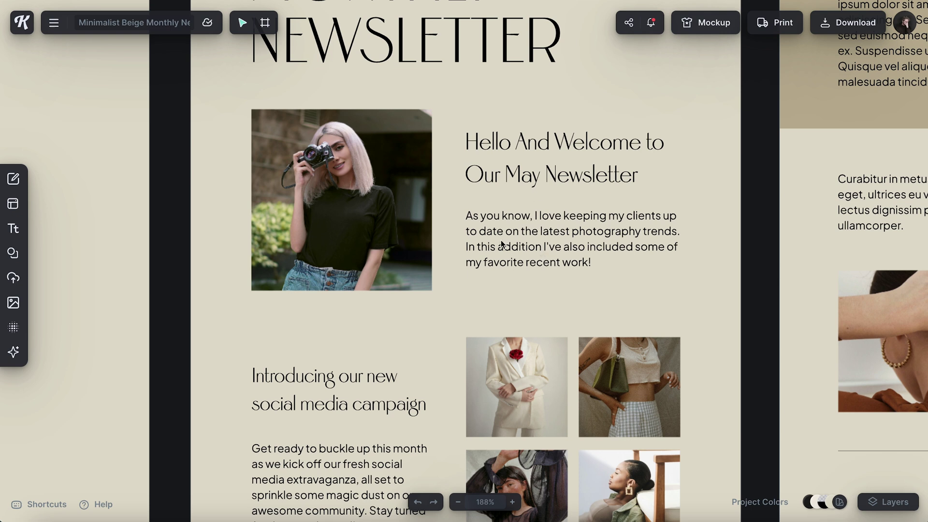
{"action": "scroll", "coordinate": [501, 242], "scroll_direction": "down", "scroll_amount": 3}
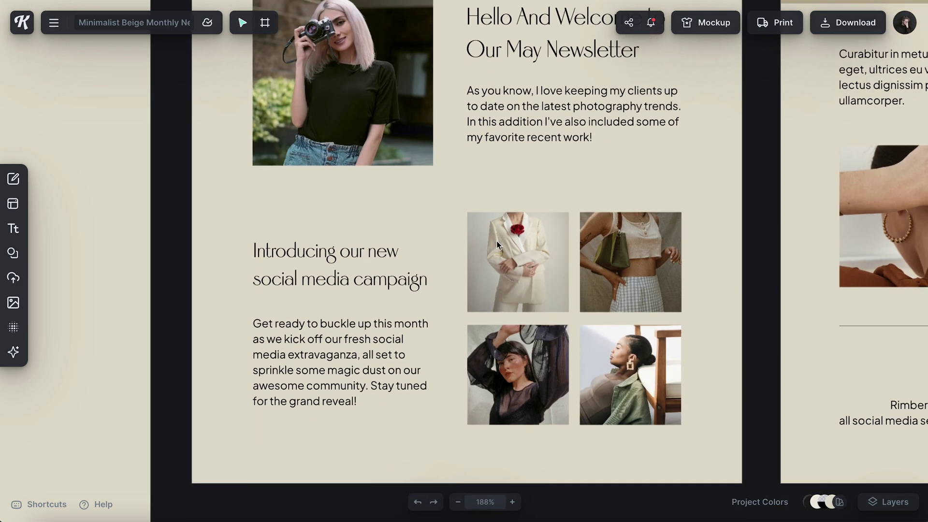
{"action": "scroll", "coordinate": [497, 241], "scroll_direction": "down", "scroll_amount": 1}
{"action": "double_click", "coordinate": [328, 213]}
{"action": "type", "text": "the lates"}
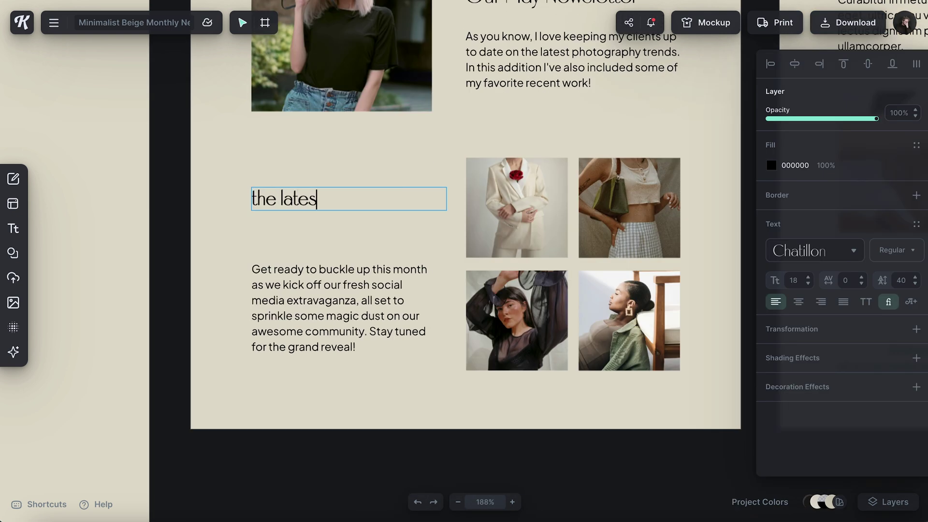
{"action": "type", "text": "t photography trends"}
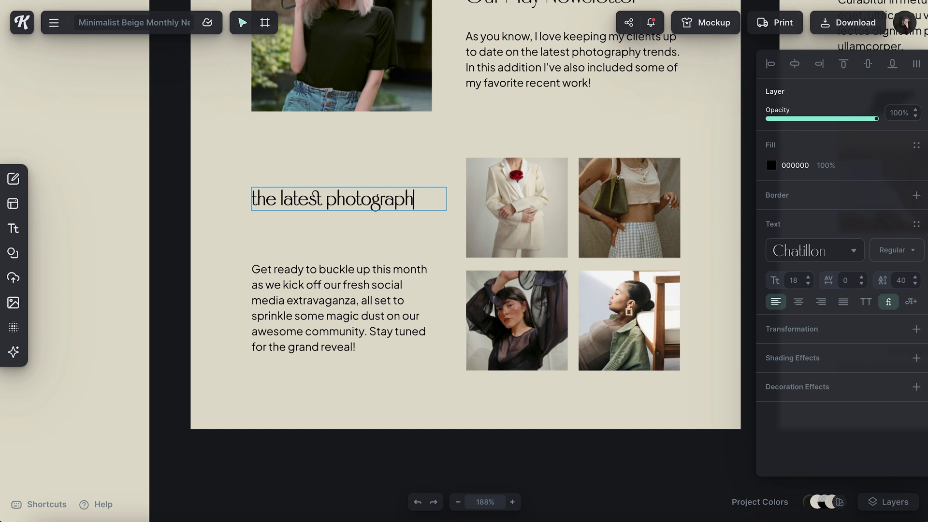
{"action": "left_click", "coordinate": [158, 241]}
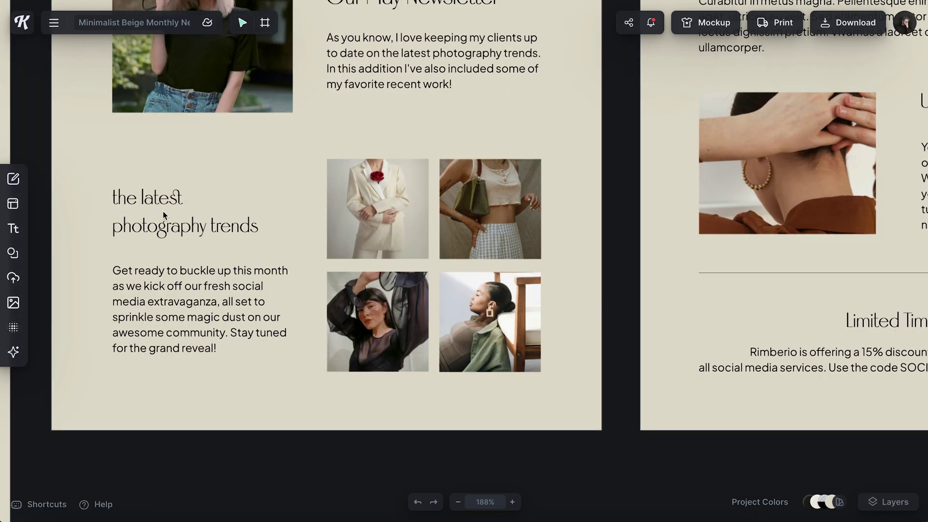
- Replace the body text under the photography trends heading with the prepared paragraph beginning "In may we boasted spring and its full colors on film."
{"action": "double_click", "coordinate": [199, 320]}
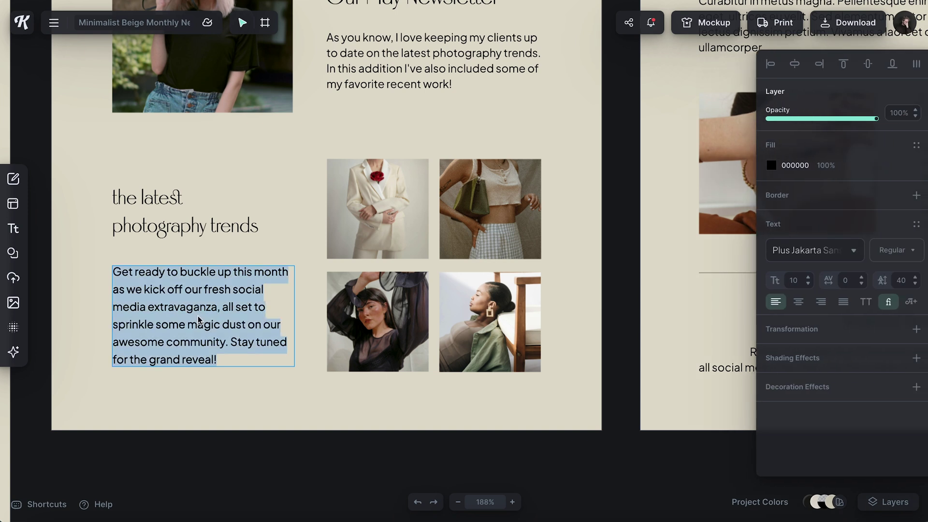
{"action": "key", "text": "ctrl+v"}
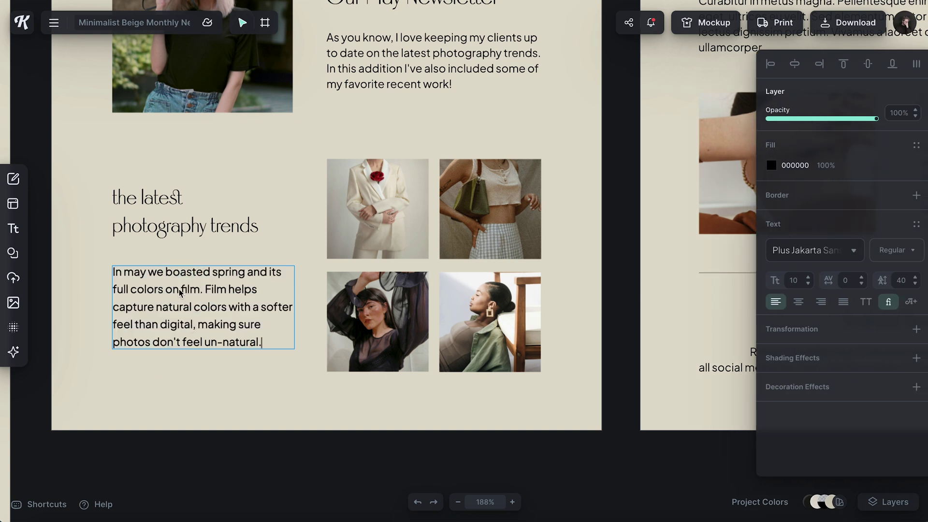
{"action": "scroll", "coordinate": [152, 325], "scroll_direction": "right", "scroll_amount": 1}
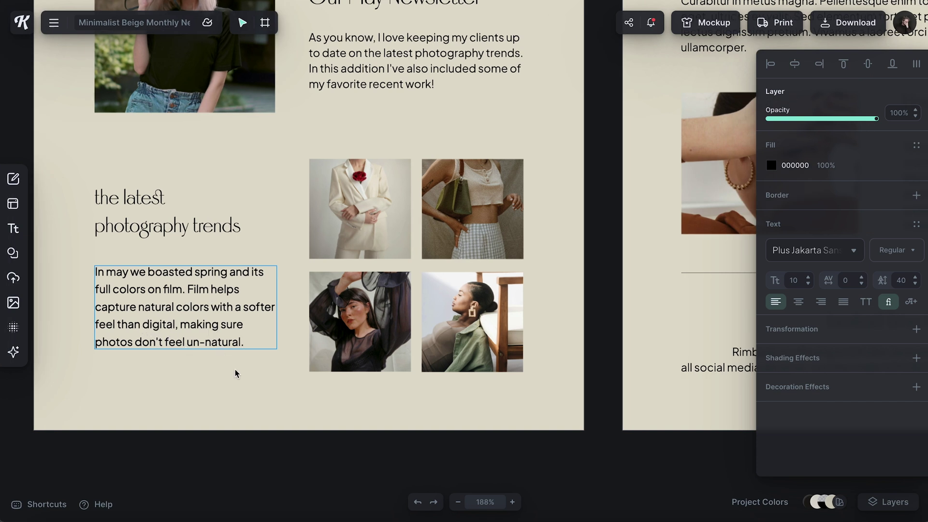
{"action": "key", "text": "Escape"}
- Search the stock photos for "flowers film" to find new pictures for the page 1 image grid
{"action": "scroll", "coordinate": [275, 358], "scroll_direction": "right", "scroll_amount": 2}
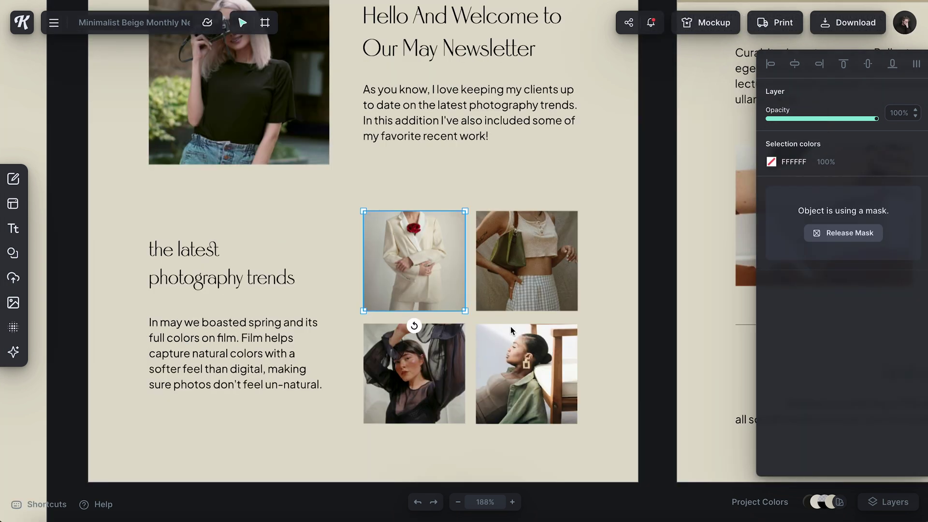
{"action": "mouse_move", "coordinate": [4, 256]}
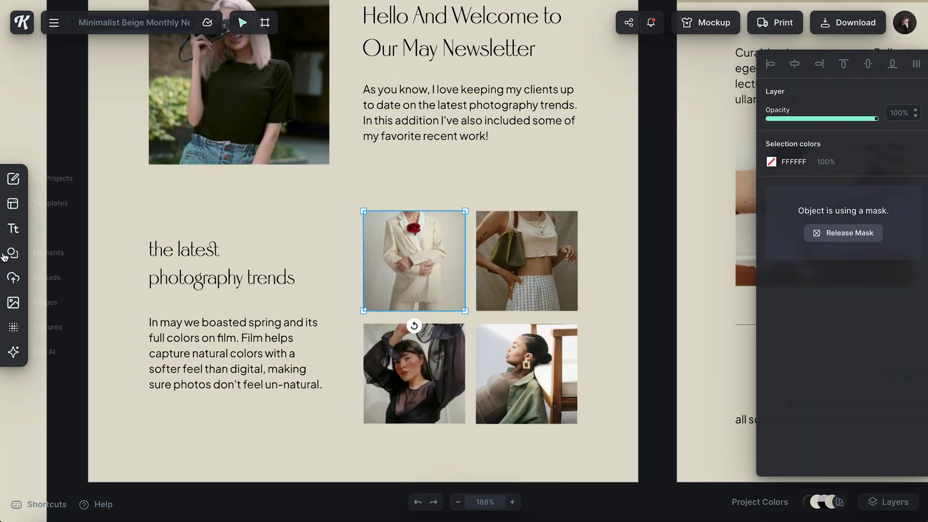
{"action": "left_click", "coordinate": [13, 303]}
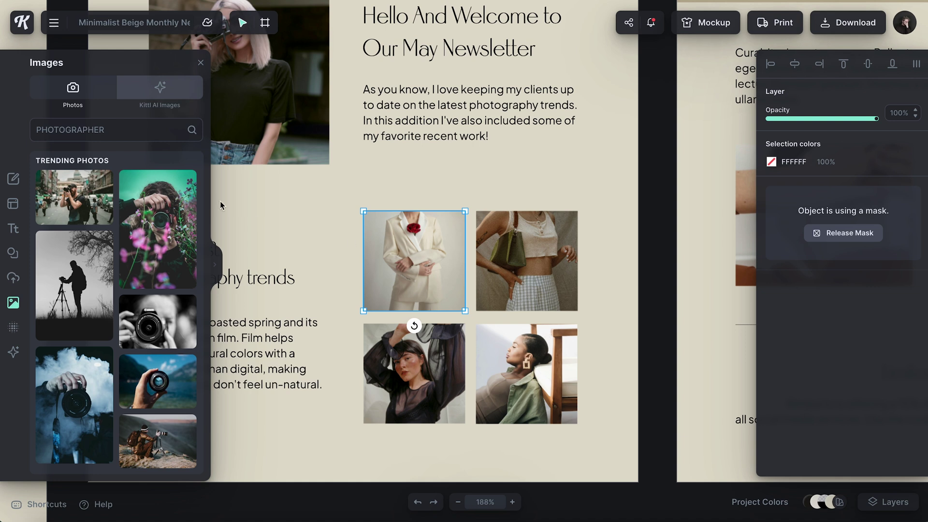
{"action": "left_click", "coordinate": [116, 130]}
{"action": "type", "text": "flowers"}
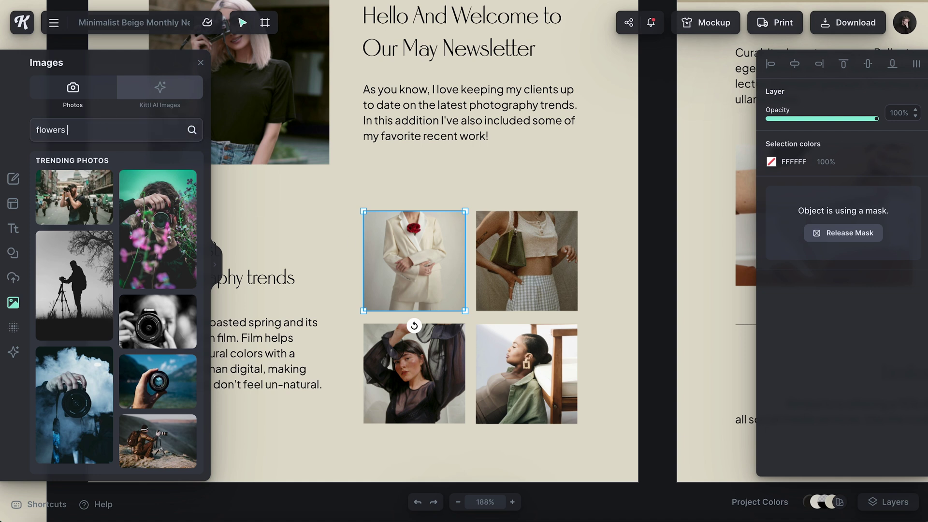
{"action": "type", "text": " film"}
{"action": "key", "text": "Return"}
- Add the wildflower, daisy silhouette, pink blossom and flower-filled sink photos to page 1
{"action": "left_click", "coordinate": [74, 240]}
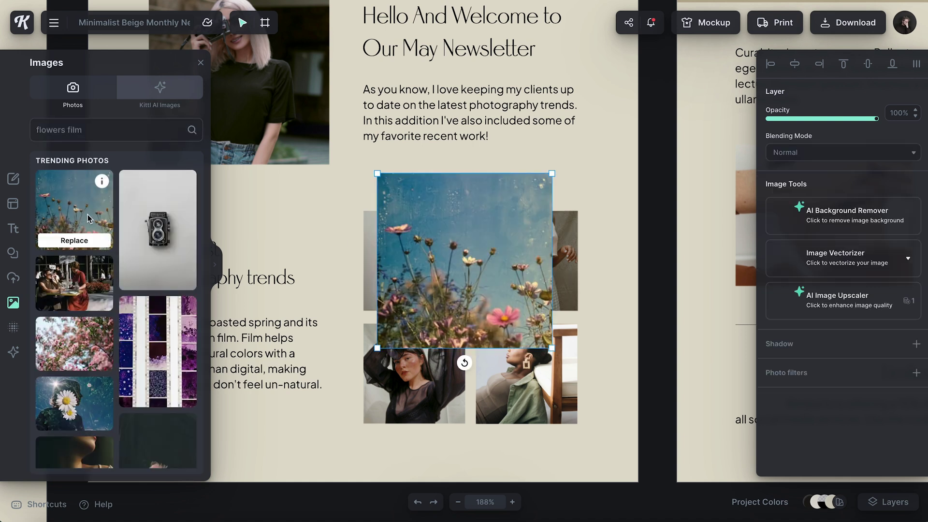
{"action": "left_click", "coordinate": [77, 394]}
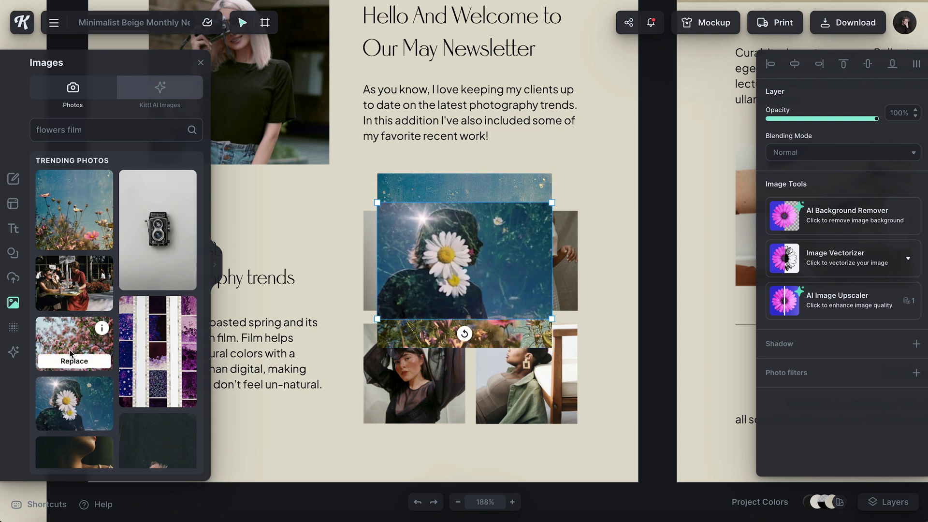
{"action": "left_click", "coordinate": [70, 349]}
{"action": "scroll", "coordinate": [74, 341], "scroll_direction": "down", "scroll_amount": 10}
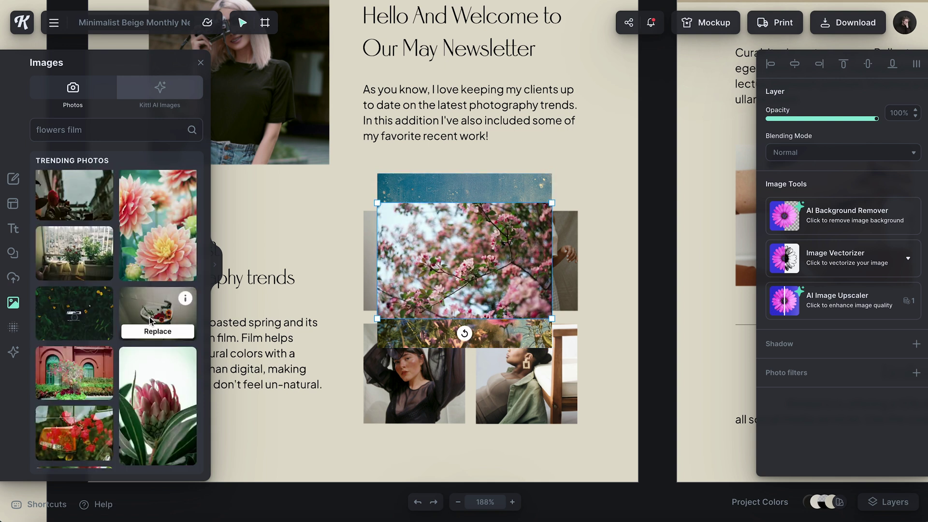
{"action": "left_click", "coordinate": [150, 319]}
{"action": "left_click", "coordinate": [200, 63]}
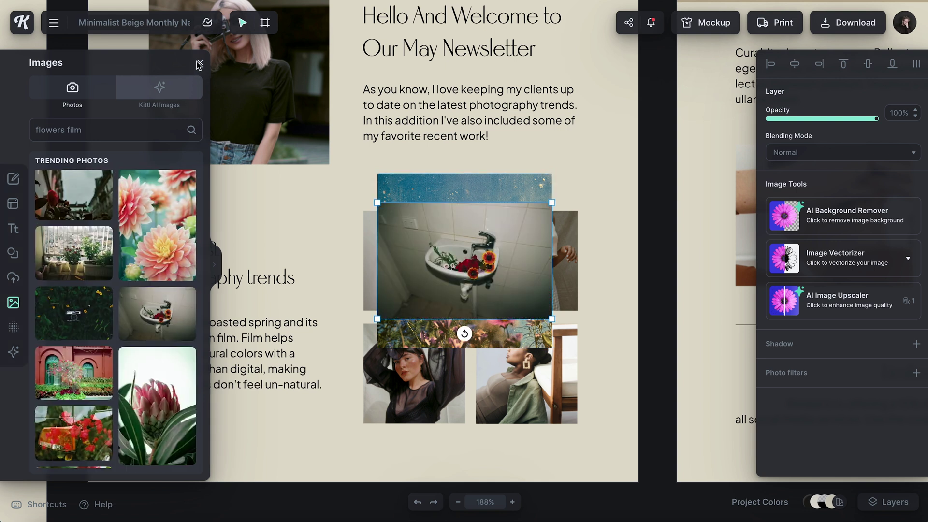
- Move the new flower photos off the image grid and delete the template photos from its two upper frames
{"action": "left_click_drag", "start_coordinate": [411, 247], "coordinate": [323, 146]}
{"action": "left_click_drag", "start_coordinate": [446, 280], "coordinate": [376, 153]}
{"action": "left_click", "coordinate": [445, 275]}
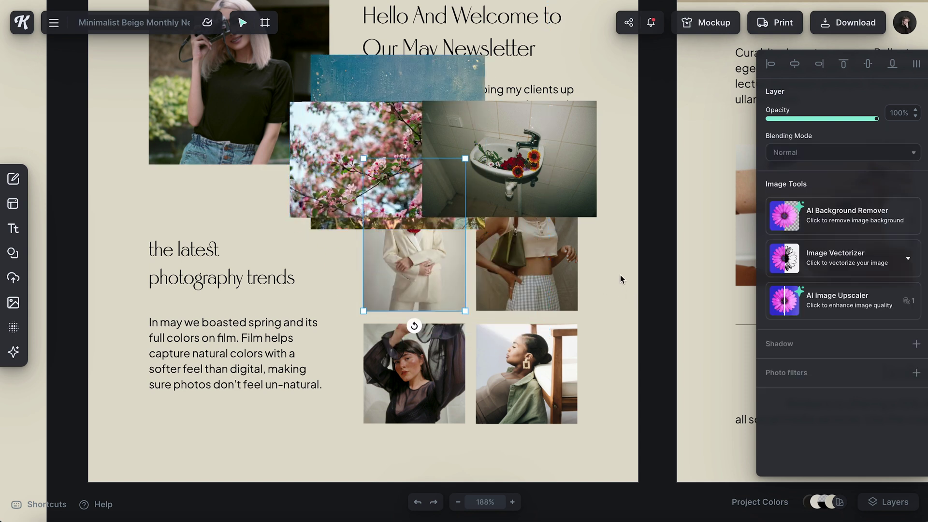
{"action": "key", "text": "Delete"}
{"action": "left_click", "coordinate": [544, 271]}
{"action": "left_click", "coordinate": [860, 233]}
{"action": "key", "text": "Delete"}
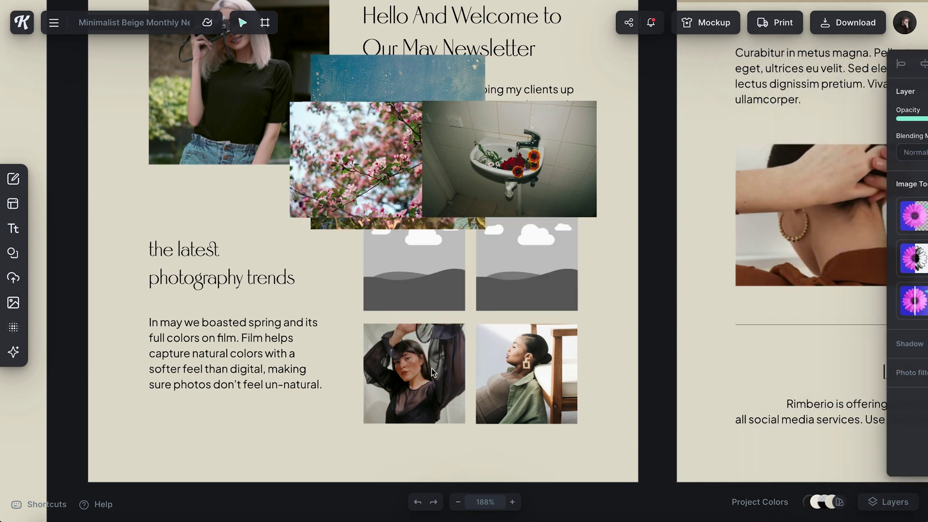
- Release the masks of the two lower grid frames on page 1 and delete their template photos
{"action": "left_click", "coordinate": [431, 368]}
{"action": "left_click", "coordinate": [849, 235]}
{"action": "key", "text": "Delete"}
{"action": "left_click", "coordinate": [527, 347]}
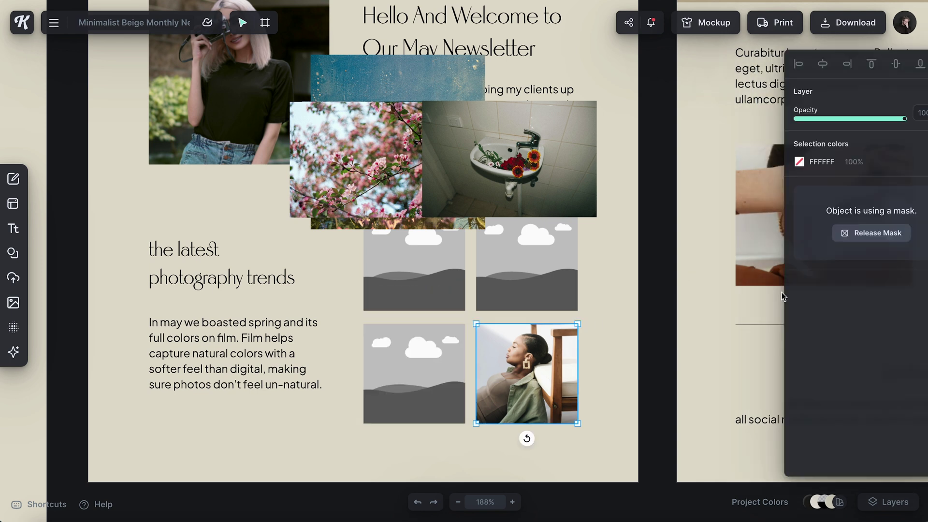
{"action": "left_click", "coordinate": [834, 234]}
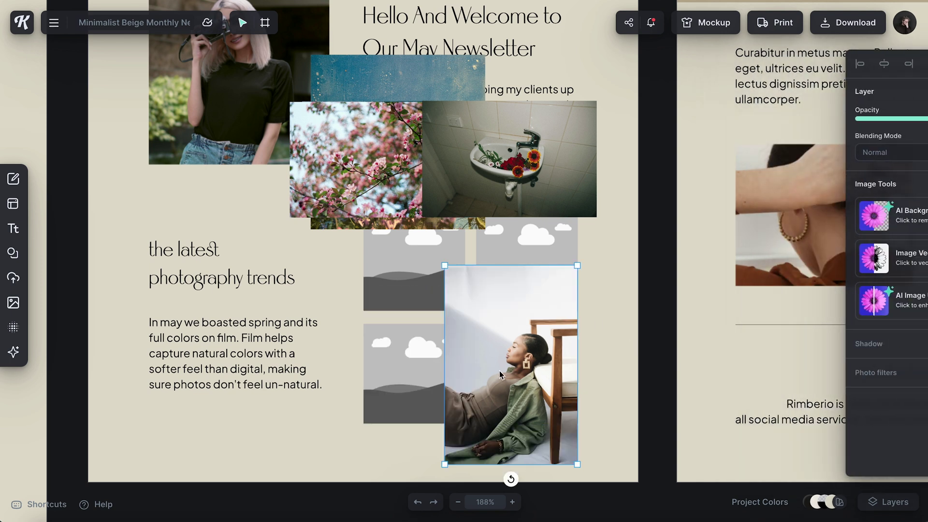
{"action": "key", "text": "Delete"}
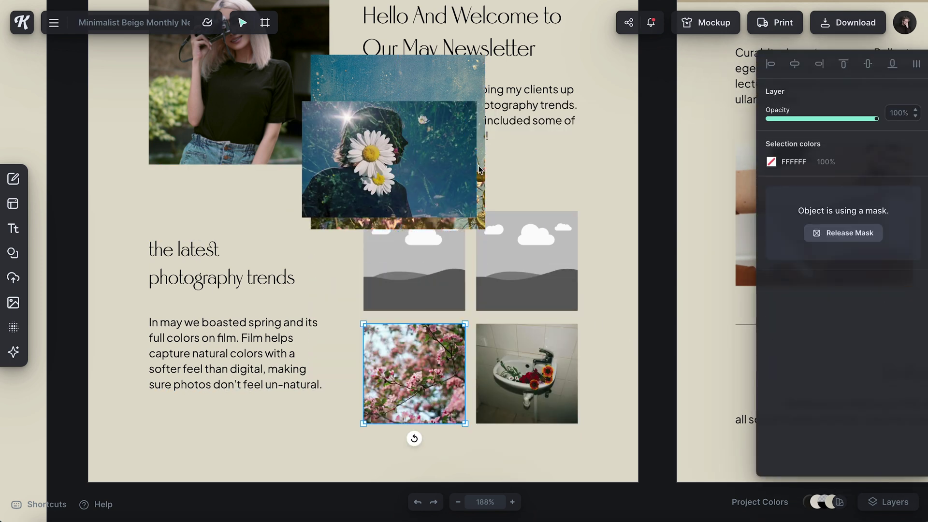
- Fill the grid frames with the daisy silhouette at upper left, wildflowers at upper right, pink blossoms at lower left and sink at lower right
{"action": "left_click_drag", "start_coordinate": [421, 152], "coordinate": [422, 262]}
{"action": "left_click_drag", "start_coordinate": [412, 145], "coordinate": [527, 256]}
{"action": "left_click", "coordinate": [317, 297]}
{"action": "scroll", "coordinate": [318, 297], "scroll_direction": "up", "scroll_amount": 1}
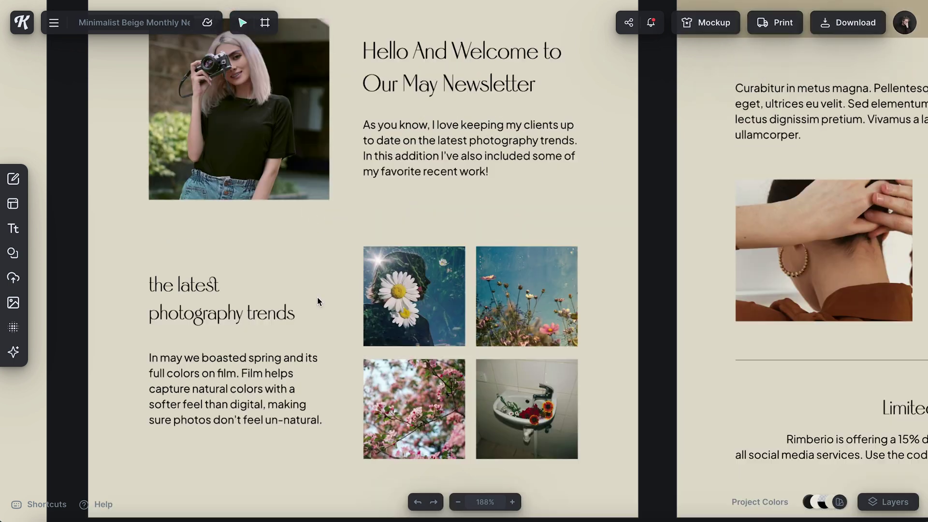
{"action": "scroll", "coordinate": [317, 297], "scroll_direction": "up", "scroll_amount": 1}
{"action": "scroll", "coordinate": [332, 294], "scroll_direction": "down", "scroll_amount": 5}
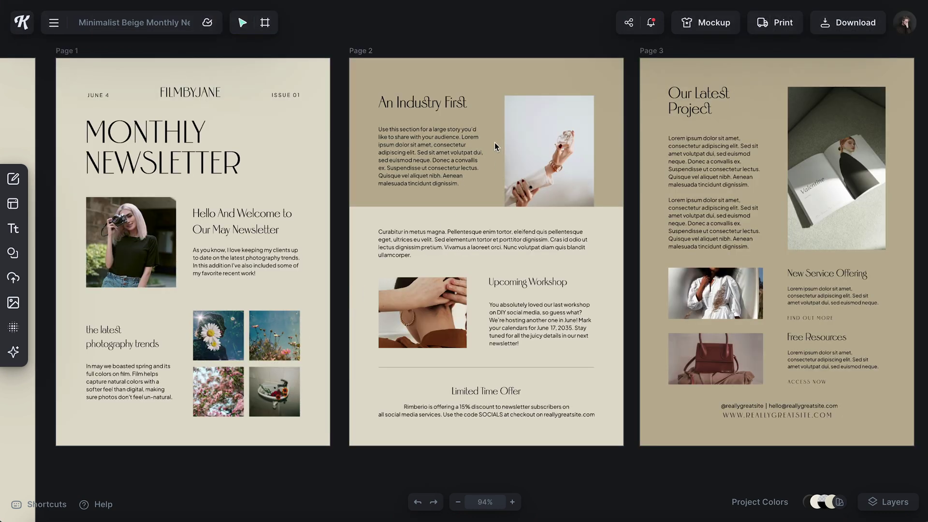
- Release the mask of the perfume bottle photo beside "An Industry First" on page 2 and delete the photo
{"action": "scroll", "coordinate": [494, 143], "scroll_direction": "up", "scroll_amount": 5}
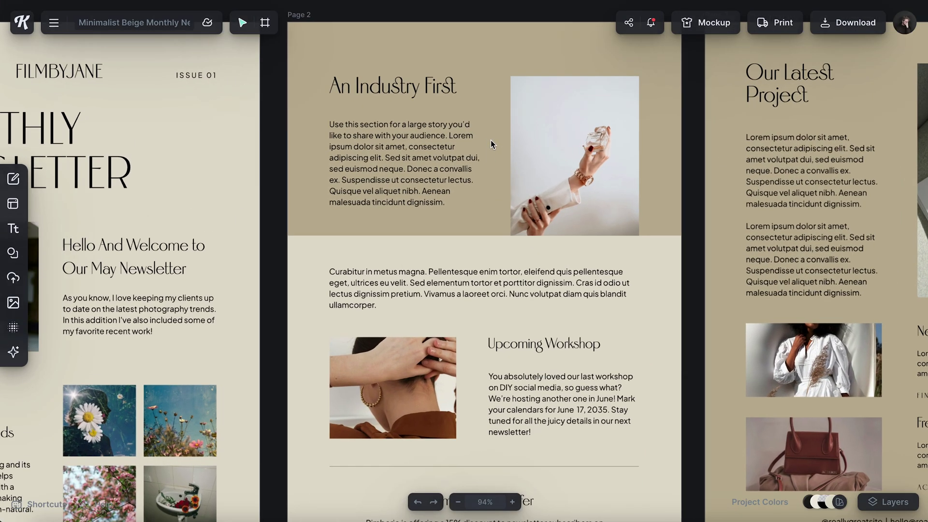
{"action": "left_click", "coordinate": [541, 170]}
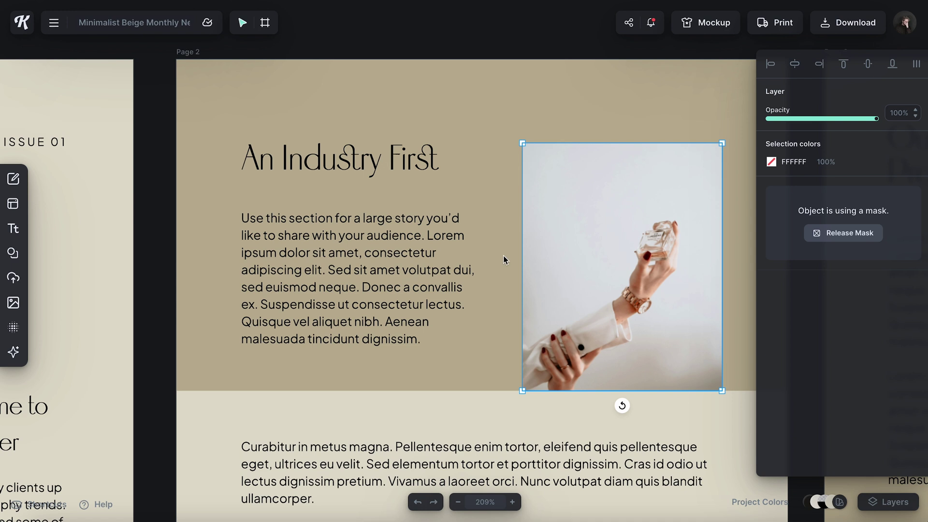
{"action": "left_click", "coordinate": [844, 232]}
{"action": "left_click", "coordinate": [578, 130]}
{"action": "left_click", "coordinate": [602, 204]}
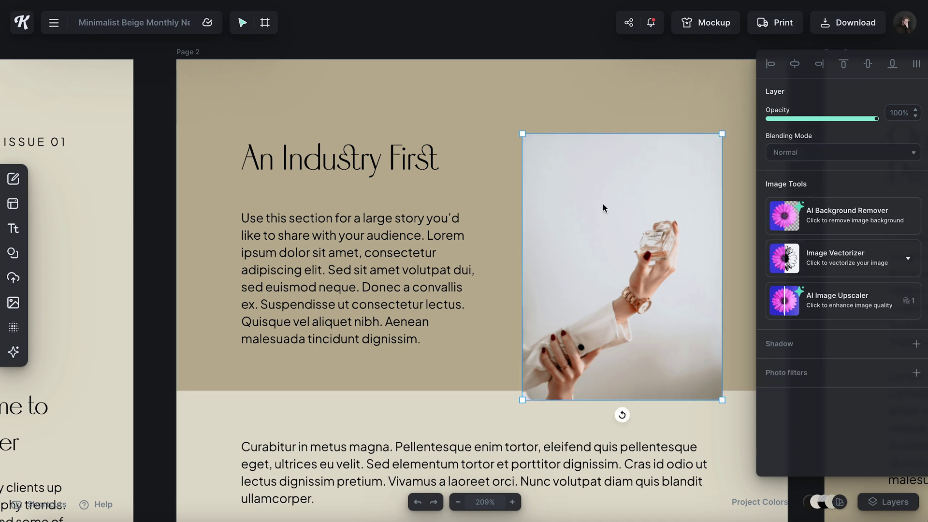
{"action": "key", "text": "Delete"}
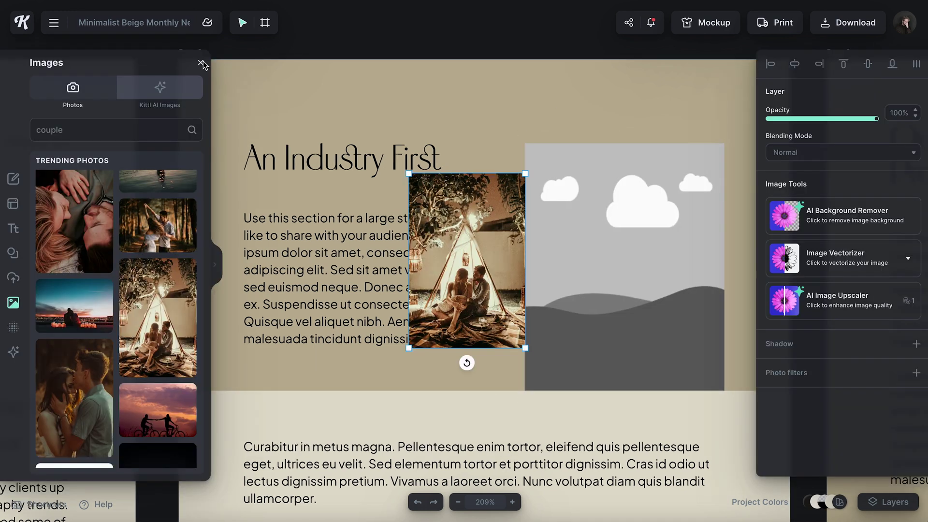
- Fill the empty frame on page 2 with the stock photo of a couple sitting in front of a lit tent
{"action": "left_click", "coordinate": [204, 63]}
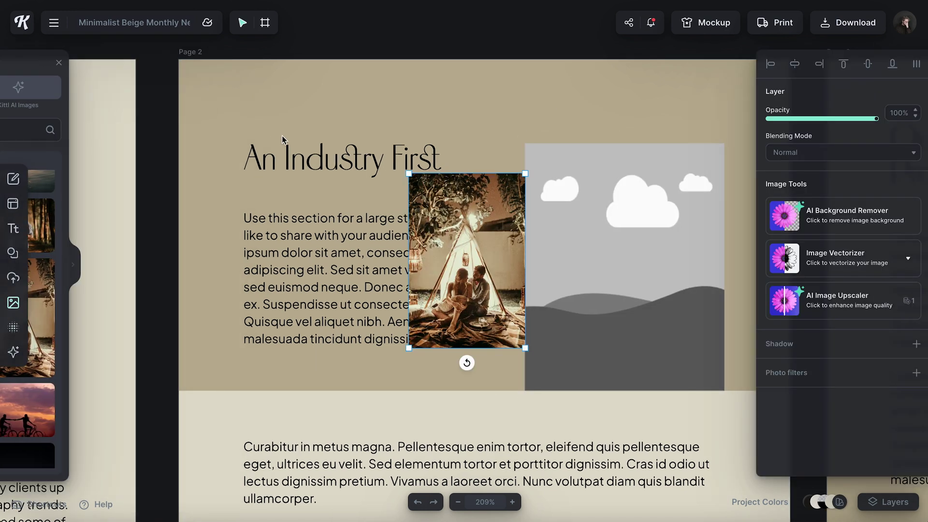
{"action": "left_click_drag", "start_coordinate": [491, 302], "coordinate": [513, 145]}
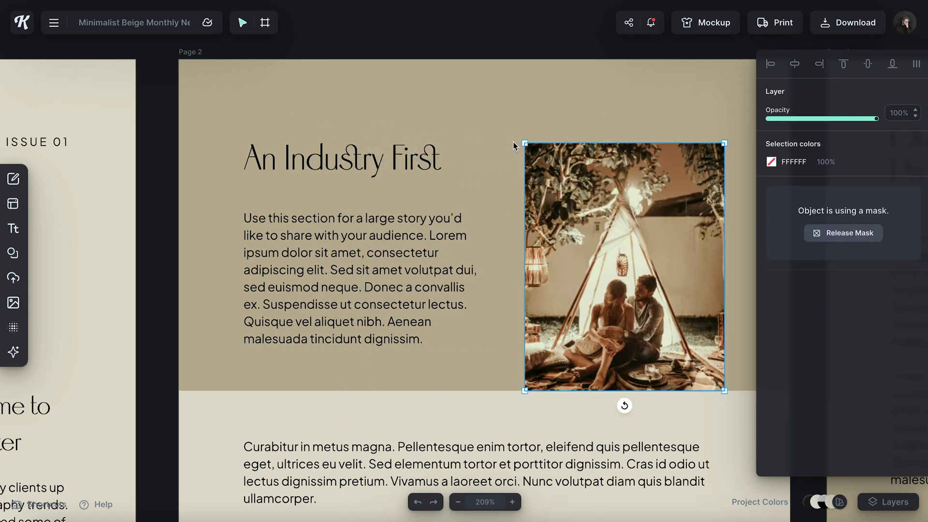
{"action": "left_click", "coordinate": [500, 117]}
- Replace the "An Industry First" heading on page 2 with "client spotlight"
{"action": "scroll", "coordinate": [531, 291], "scroll_direction": "right", "scroll_amount": 1}
{"action": "scroll", "coordinate": [531, 291], "scroll_direction": "down", "scroll_amount": 1}
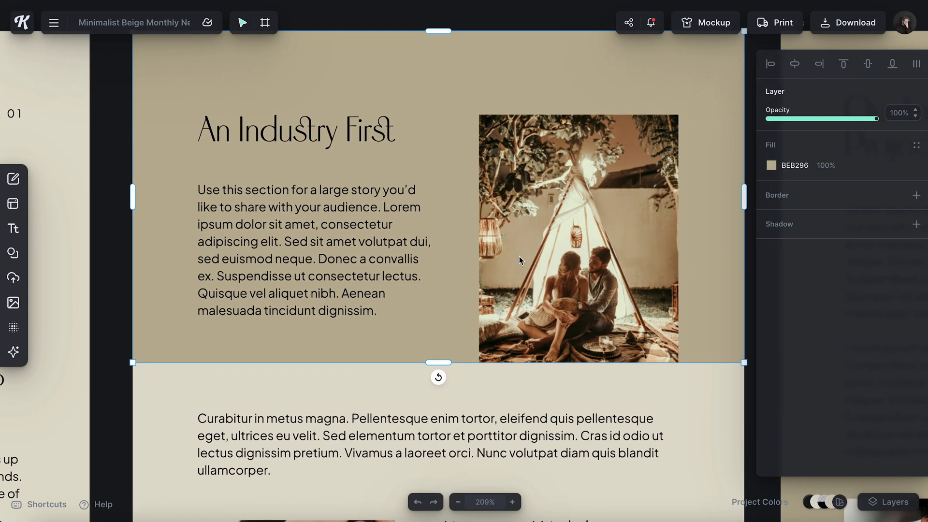
{"action": "double_click", "coordinate": [300, 152]}
{"action": "type", "text": "client spotlight"}
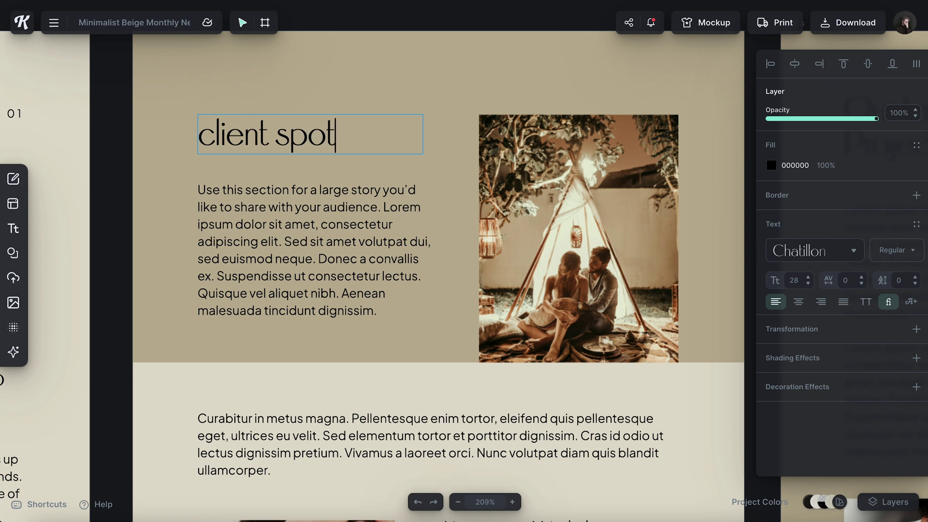
- Replace the body text under the client spotlight heading with the prepared paragraph congratulating the couple on their engagement
{"action": "double_click", "coordinate": [307, 250]}
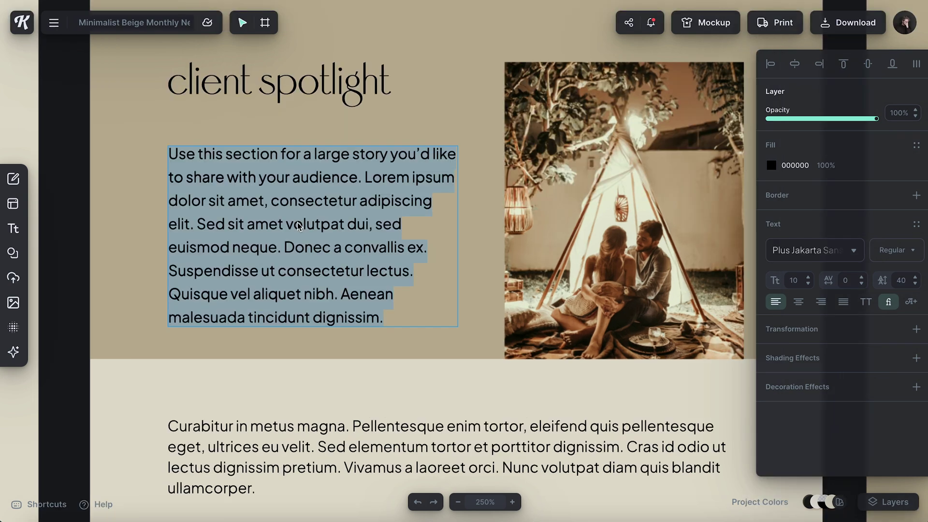
{"action": "type", "text": "Huge congratulations to Brad and Jenn for getting engaged last weekend! Brad and I collaborated on staging the location of his proposal and ensured all the colors would turn out perfect for their photos. YAY Brad and Jenn!"}
{"action": "key", "text": "Escape"}
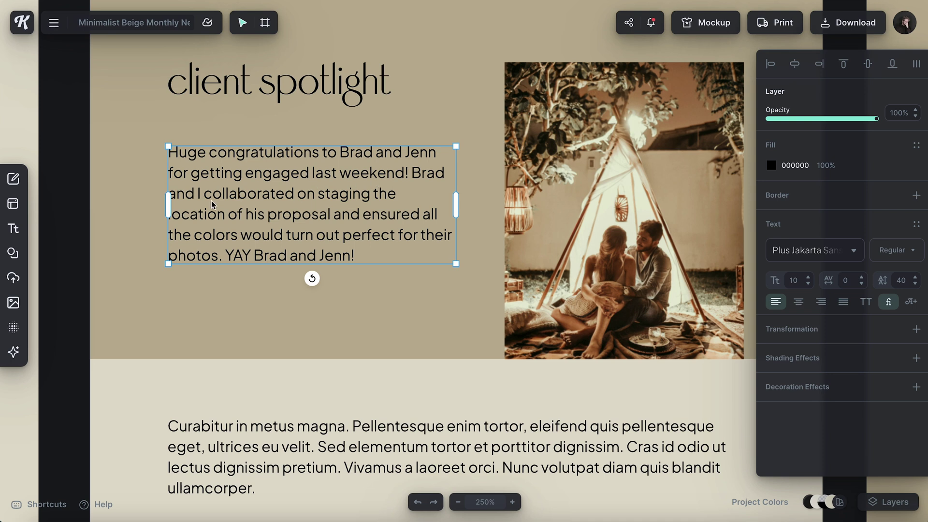
{"action": "scroll", "coordinate": [210, 201], "scroll_direction": "right", "scroll_amount": 3}
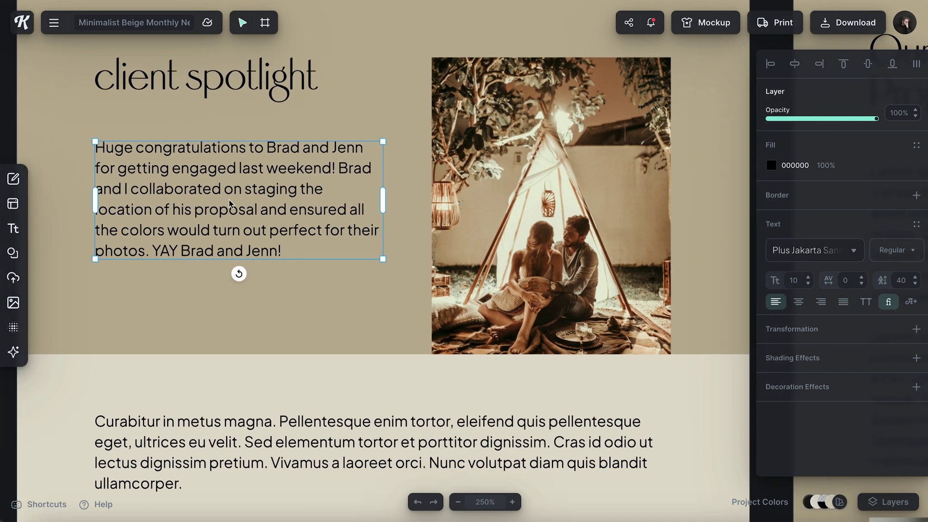
{"action": "scroll", "coordinate": [185, 213], "scroll_direction": "down", "scroll_amount": 1}
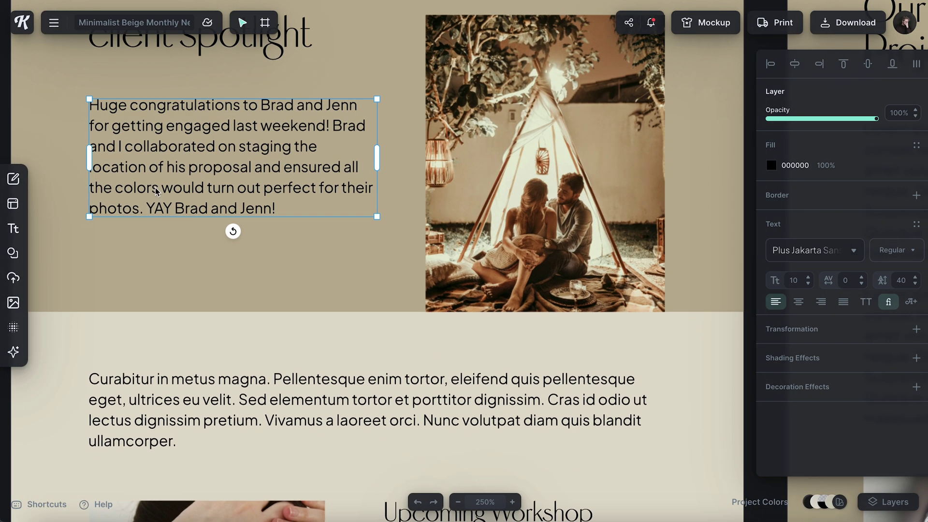
{"action": "scroll", "coordinate": [158, 188], "scroll_direction": "up", "scroll_amount": 1}
{"action": "scroll", "coordinate": [159, 188], "scroll_direction": "left", "scroll_amount": 1}
{"action": "scroll", "coordinate": [158, 188], "scroll_direction": "up", "scroll_amount": 1}
{"action": "scroll", "coordinate": [215, 219], "scroll_direction": "right", "scroll_amount": 1}
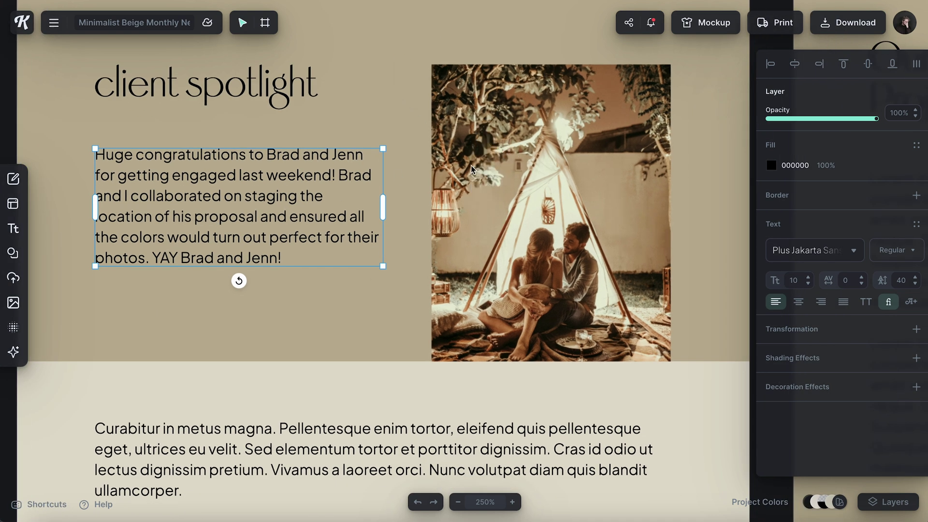
- Replace "DIY social media" in the Upcoming Workshop paragraph on page 2 with "Photo Editing and Lightroom Basics"
{"action": "scroll", "coordinate": [370, 233], "scroll_direction": "down", "scroll_amount": 3}
{"action": "scroll", "coordinate": [371, 233], "scroll_direction": "down", "scroll_amount": 6}
{"action": "scroll", "coordinate": [386, 257], "scroll_direction": "up", "scroll_amount": 1}
{"action": "scroll", "coordinate": [386, 257], "scroll_direction": "down", "scroll_amount": 1}
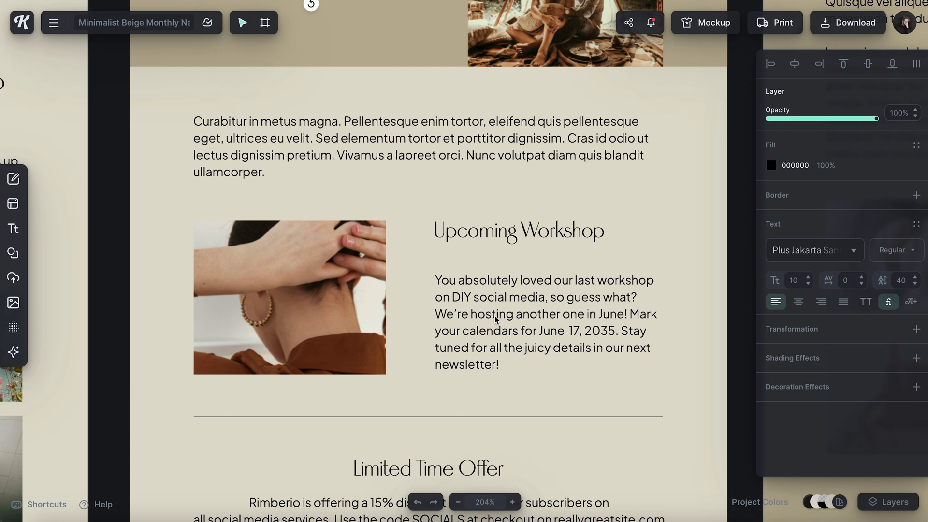
{"action": "left_click_drag", "start_coordinate": [453, 298], "coordinate": [545, 305]}
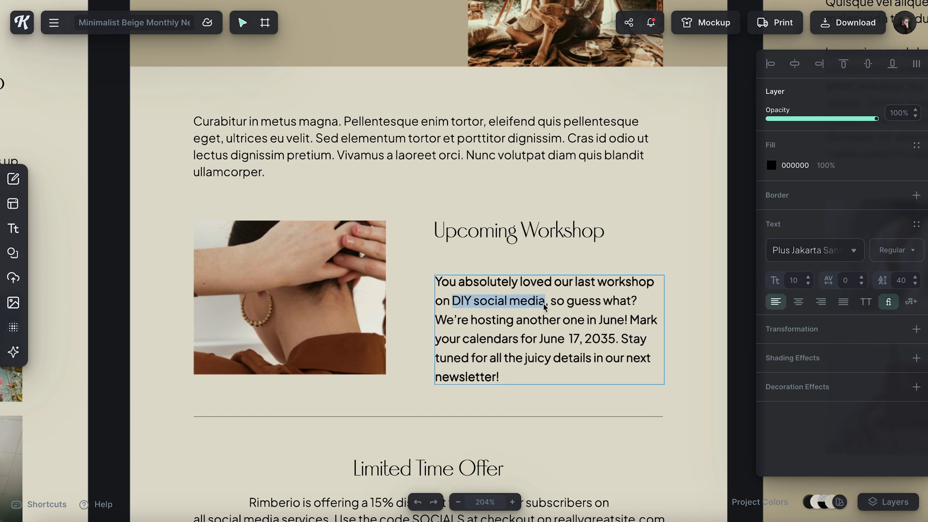
{"action": "type", "text": "Phot"}
{"action": "type", "text": "o Editing and L"}
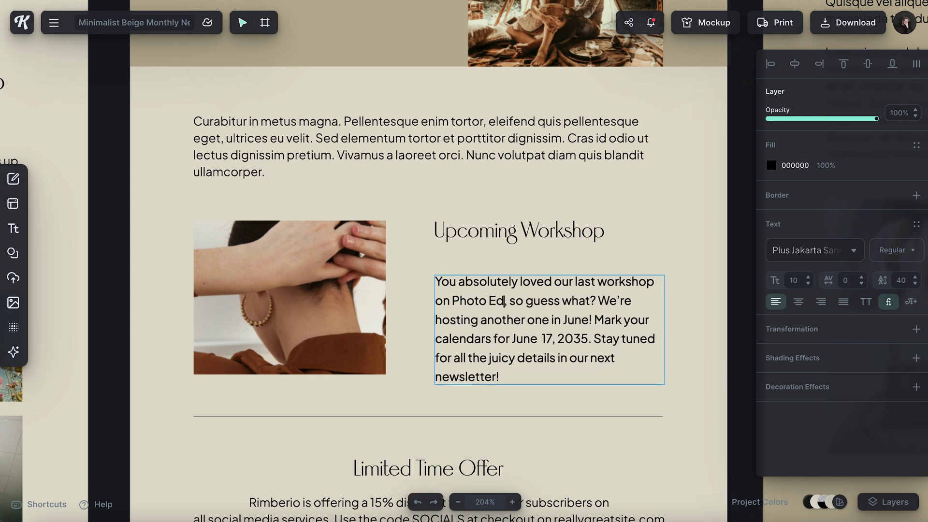
{"action": "type", "text": "ightroom Basics"}
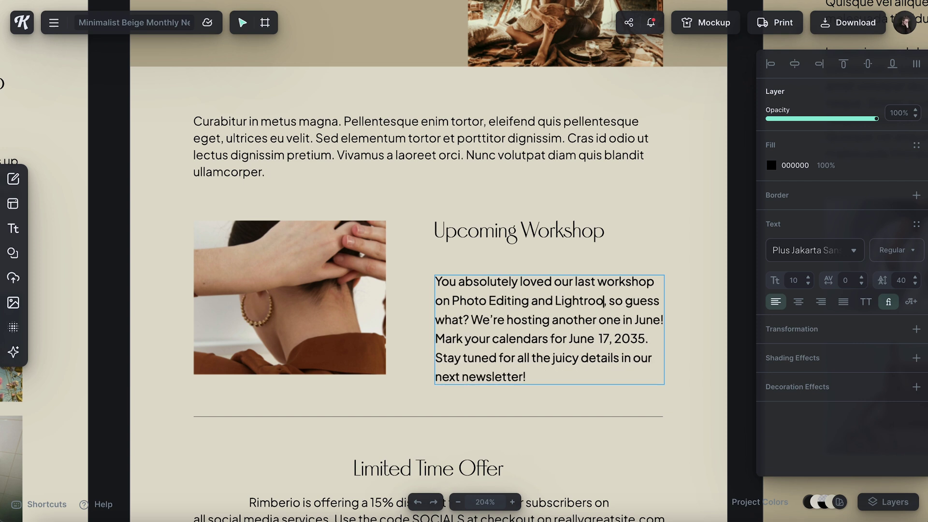
{"action": "key", "text": "Escape"}
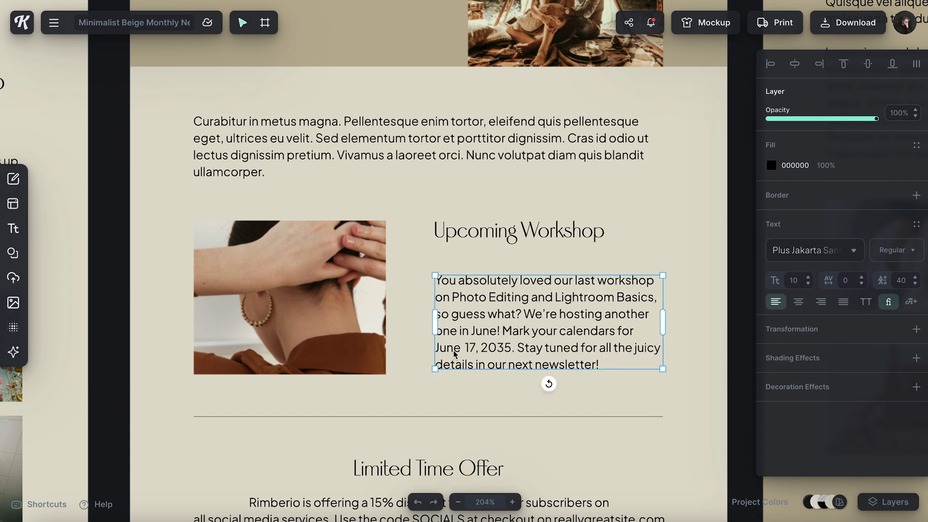
- Set the year of the June 17 date in the Upcoming Workshop paragraph to 2024
{"action": "double_click", "coordinate": [505, 353]}
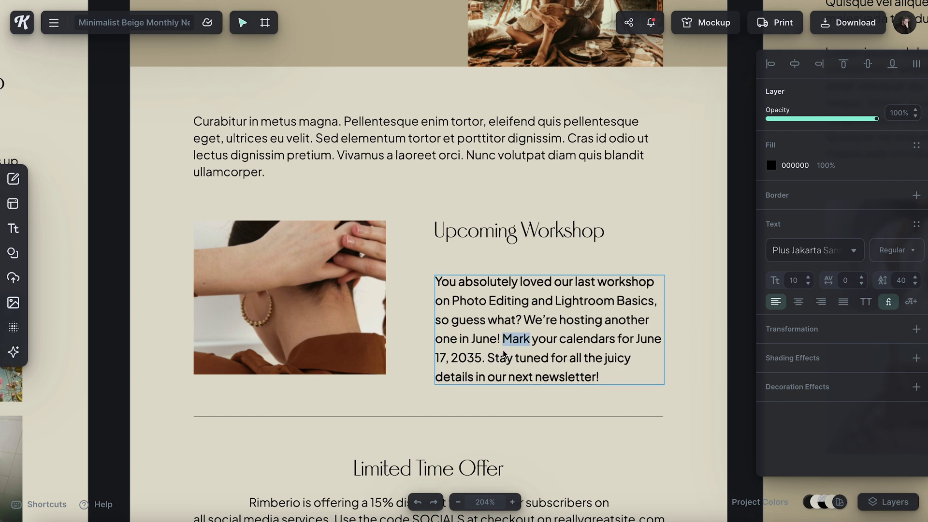
{"action": "left_click_drag", "start_coordinate": [468, 358], "coordinate": [484, 358]}
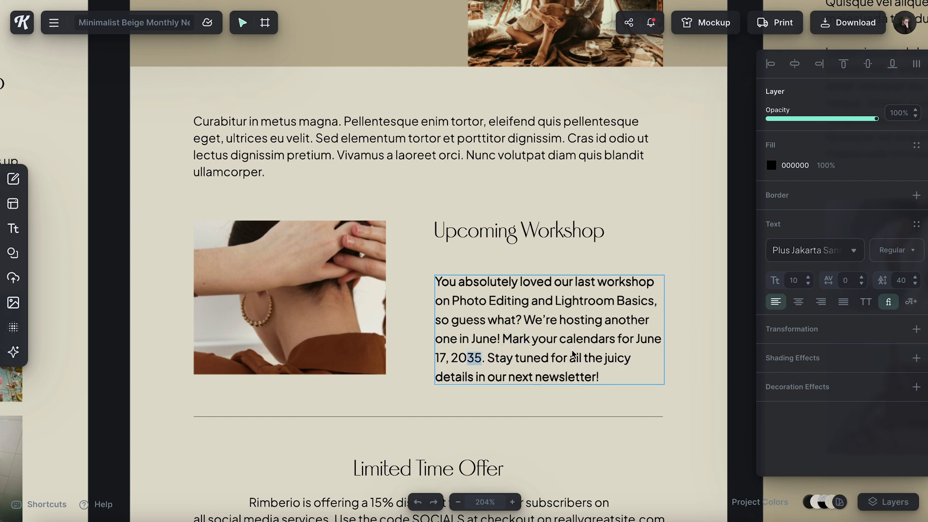
{"action": "type", "text": "24"}
{"action": "left_click", "coordinate": [678, 303]}
- Replace the last sentence of the Upcoming Workshop paragraph with "Head over to the website to register on the events tab!"
{"action": "double_click", "coordinate": [535, 358]}
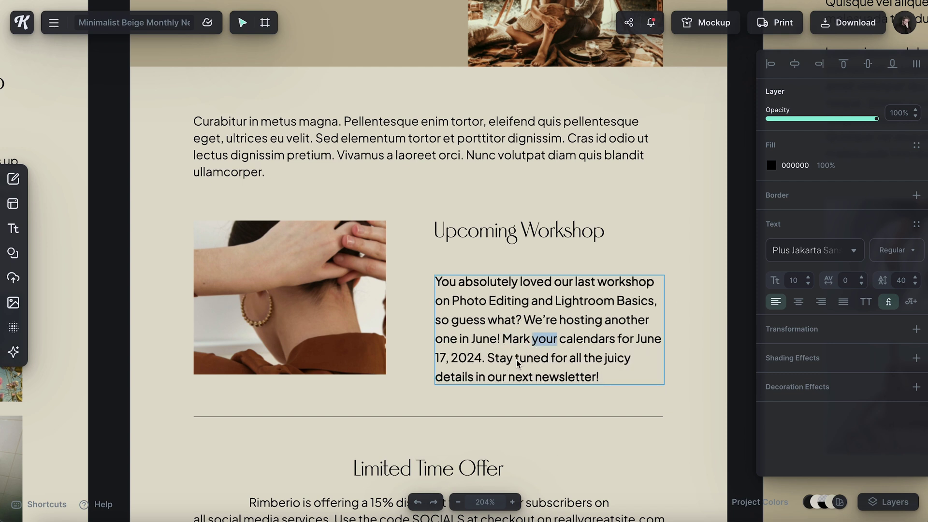
{"action": "left_click_drag", "start_coordinate": [487, 358], "coordinate": [622, 374]}
{"action": "left_click", "coordinate": [663, 379], "text": "shift"}
{"action": "type", "text": "Head"}
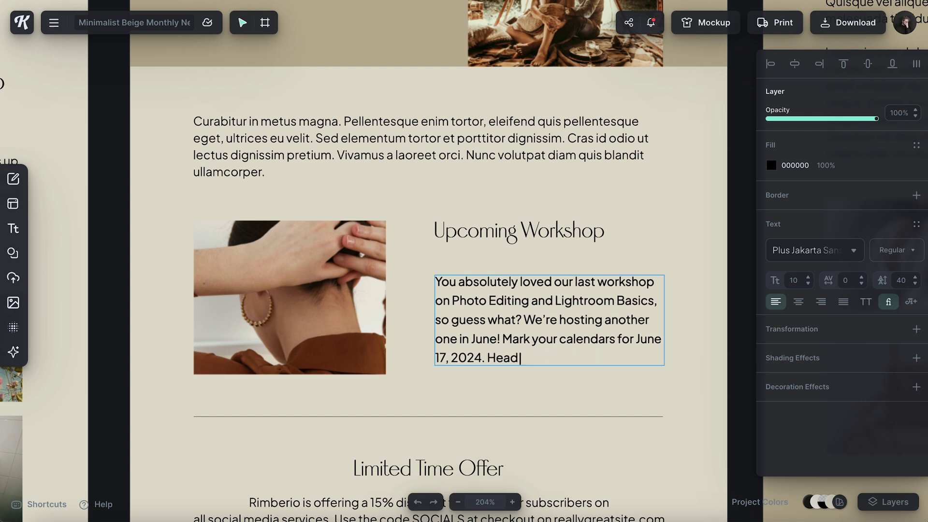
{"action": "type", "text": " over to the website to register"}
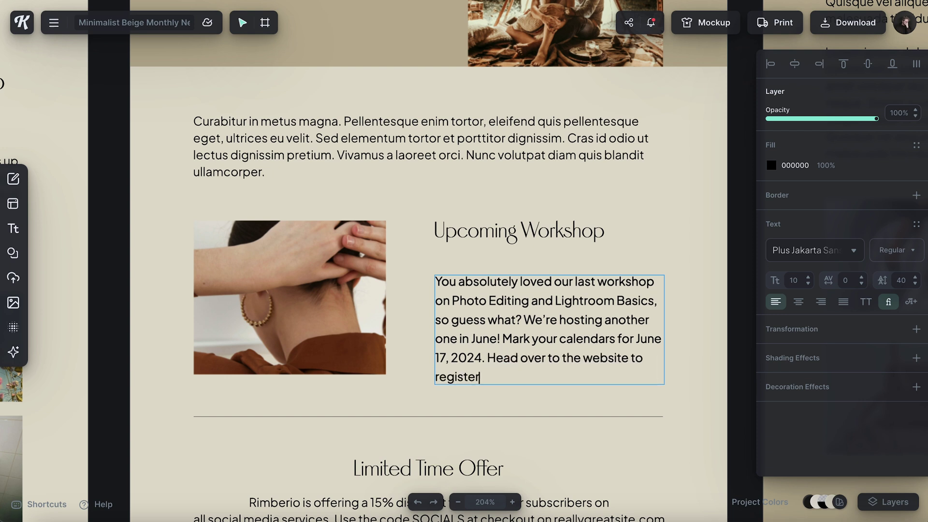
{"action": "type", "text": " on the events tab!"}
{"action": "left_click", "coordinate": [723, 301]}
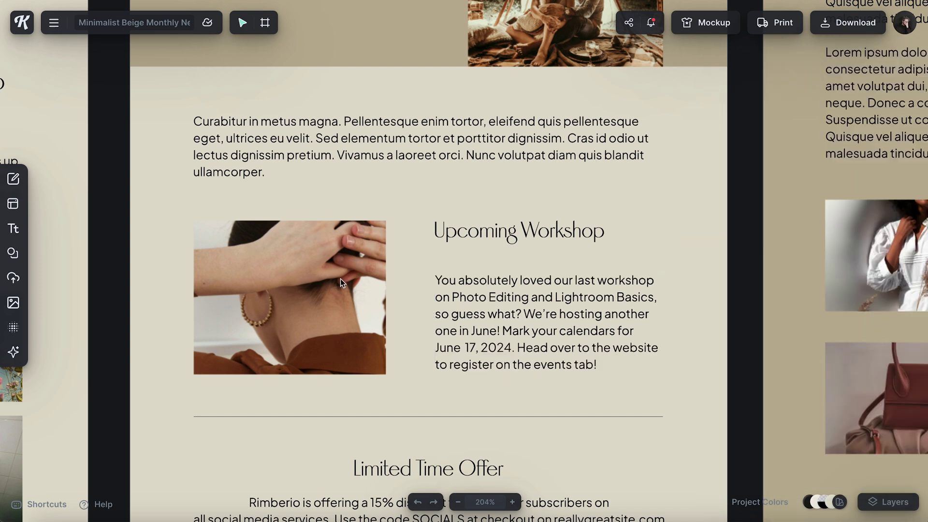
- Replace the Upcoming Workshop photo on page 2 with a "photo editing" stock image of a laptop and coffee cup, placed in the frame
{"action": "left_click", "coordinate": [340, 279]}
{"action": "left_click", "coordinate": [829, 233]}
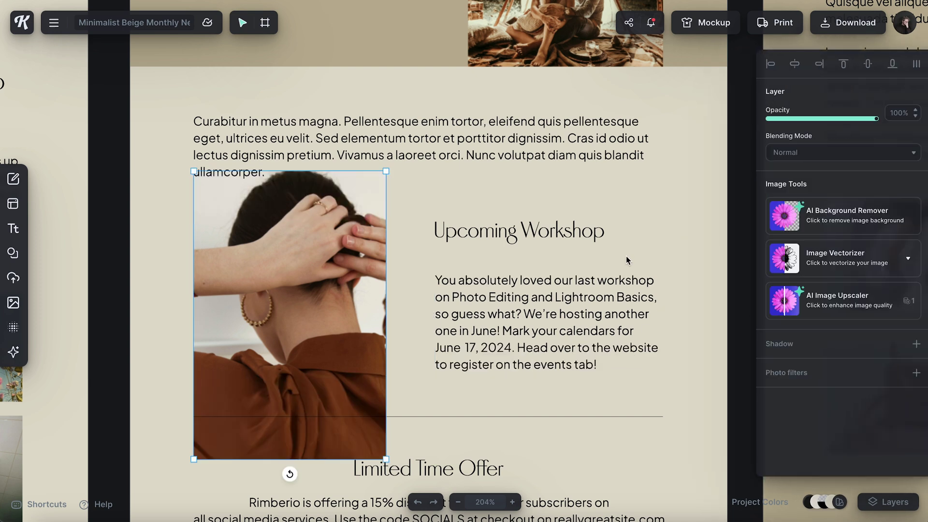
{"action": "key", "text": "Delete"}
{"action": "left_click", "coordinate": [13, 302]}
{"action": "left_click", "coordinate": [157, 309]}
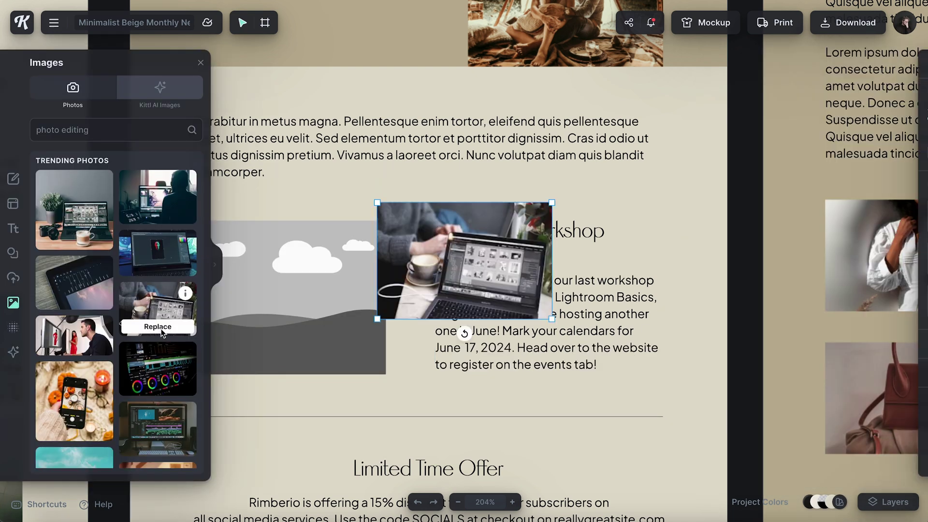
{"action": "left_click", "coordinate": [512, 274]}
{"action": "left_click_drag", "start_coordinate": [513, 274], "coordinate": [370, 291]}
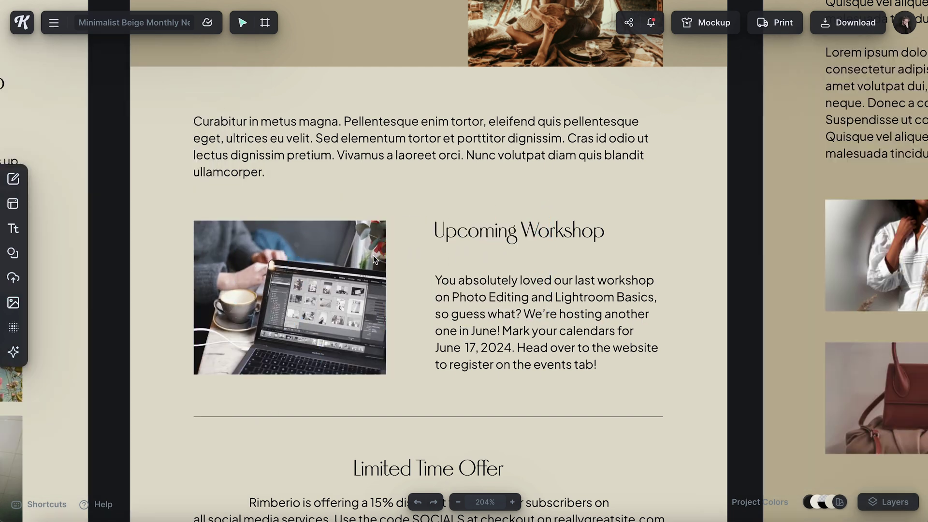
- Replace the Limited Time Offer text with "We're offering a $100 Couples photography sessions every weekend this month! Use the code COUPLE when booking a shoot."
{"action": "scroll", "coordinate": [367, 192], "scroll_direction": "down", "scroll_amount": 5}
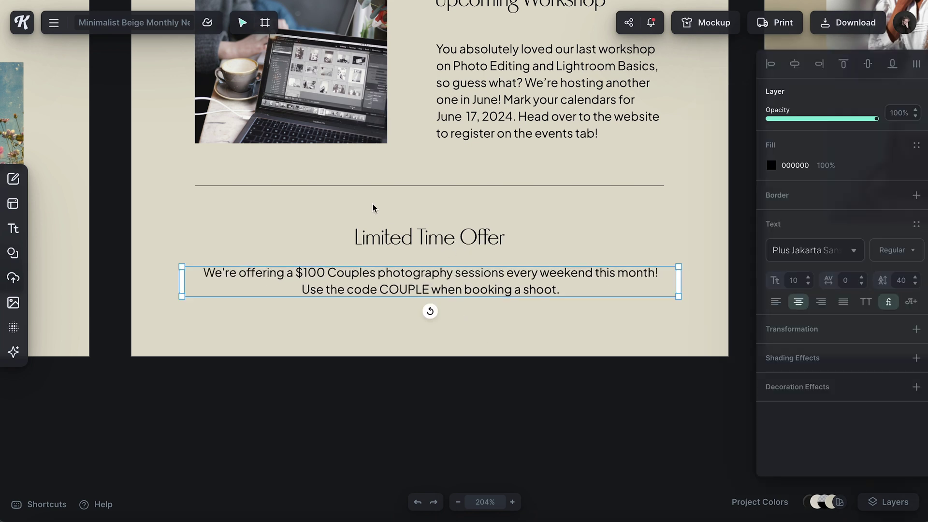
{"action": "left_click", "coordinate": [372, 208]}
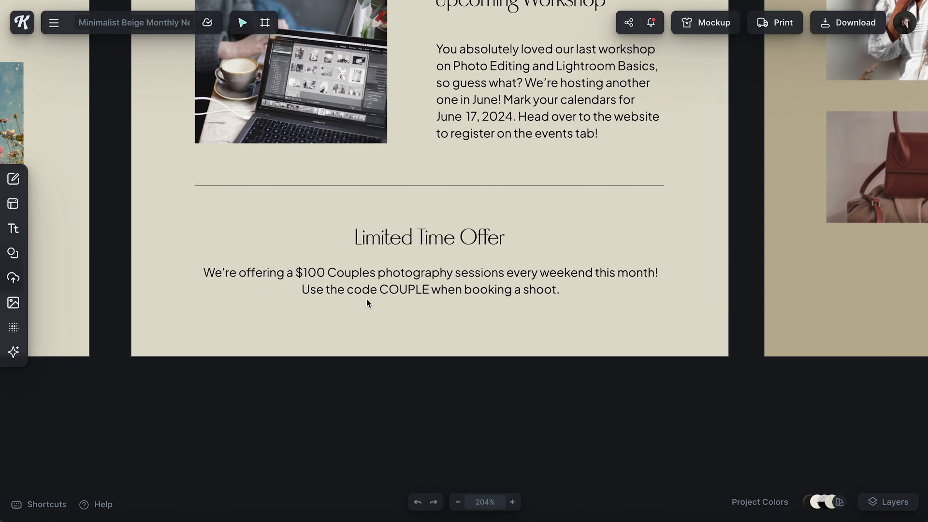
- Replace the "Our Latest Project" heading on page 3 with "Recent Work" on two lines
{"action": "scroll", "coordinate": [442, 296], "scroll_direction": "right", "scroll_amount": 3}
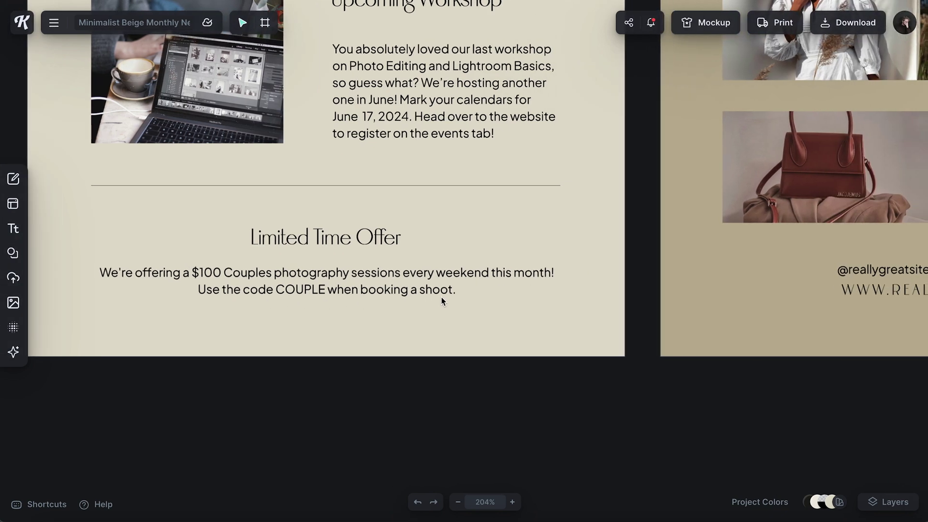
{"action": "scroll", "coordinate": [442, 297], "scroll_direction": "right", "scroll_amount": 3}
{"action": "scroll", "coordinate": [415, 292], "scroll_direction": "left", "scroll_amount": 5}
{"action": "scroll", "coordinate": [317, 275], "scroll_direction": "up", "scroll_amount": 2}
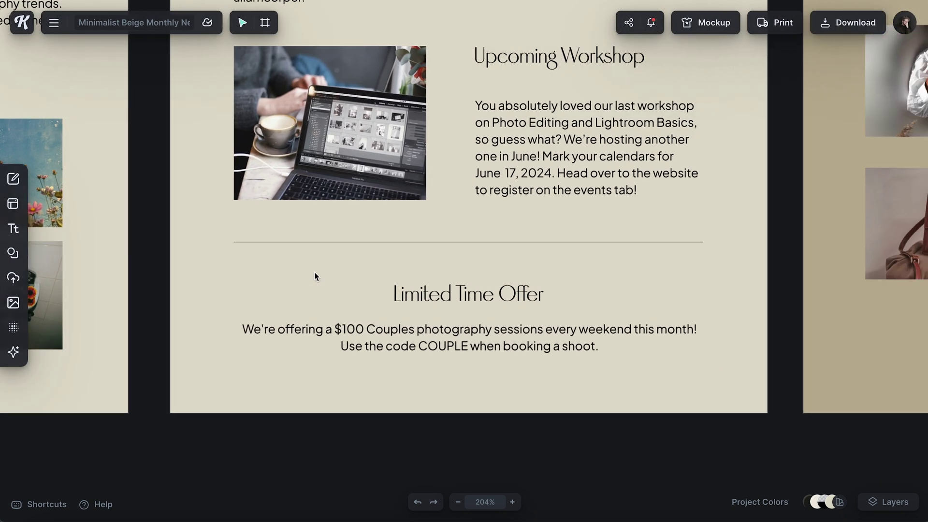
{"action": "scroll", "coordinate": [314, 276], "scroll_direction": "right", "scroll_amount": 6}
{"action": "scroll", "coordinate": [365, 324], "scroll_direction": "up", "scroll_amount": 1}
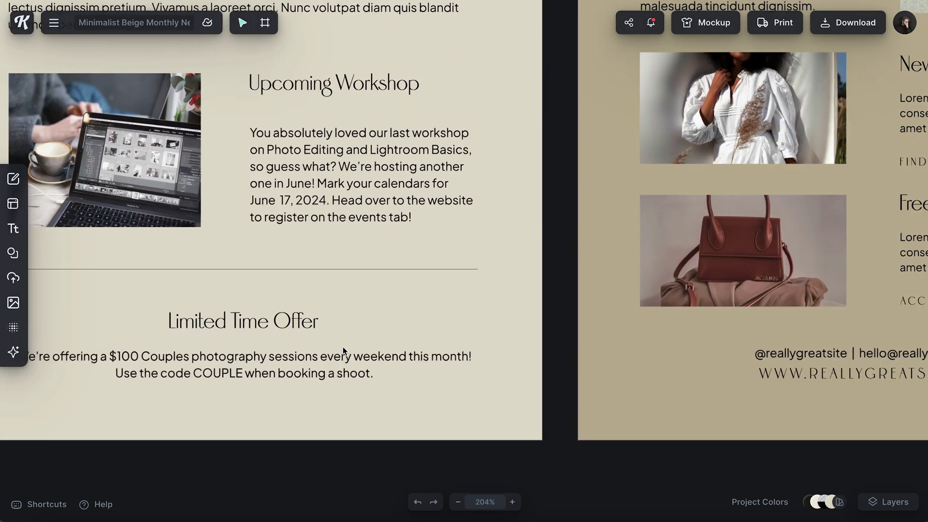
{"action": "scroll", "coordinate": [314, 351], "scroll_direction": "right", "scroll_amount": 8}
{"action": "scroll", "coordinate": [314, 351], "scroll_direction": "up", "scroll_amount": 1}
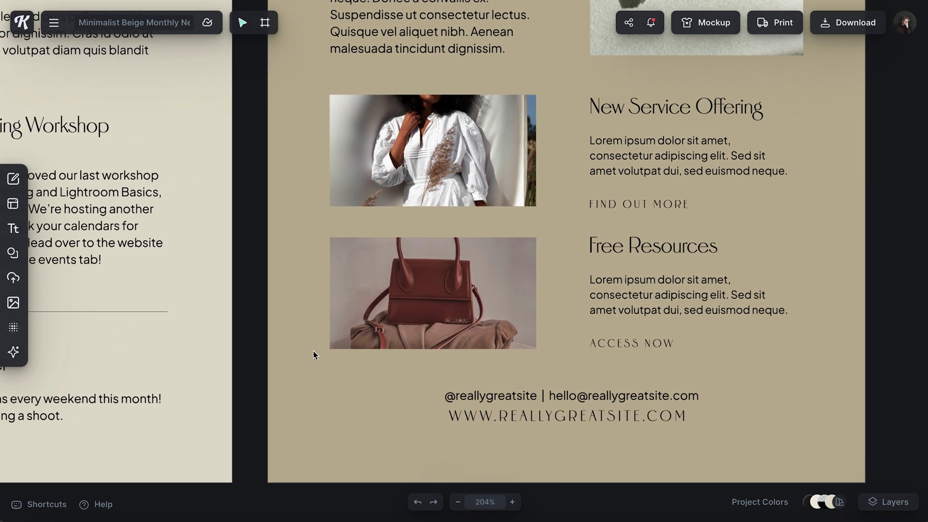
{"action": "scroll", "coordinate": [313, 351], "scroll_direction": "up", "scroll_amount": 10}
{"action": "scroll", "coordinate": [313, 351], "scroll_direction": "right", "scroll_amount": 4}
{"action": "scroll", "coordinate": [313, 351], "scroll_direction": "down", "scroll_amount": 3}
{"action": "scroll", "coordinate": [314, 351], "scroll_direction": "left", "scroll_amount": 2}
{"action": "double_click", "coordinate": [315, 121]}
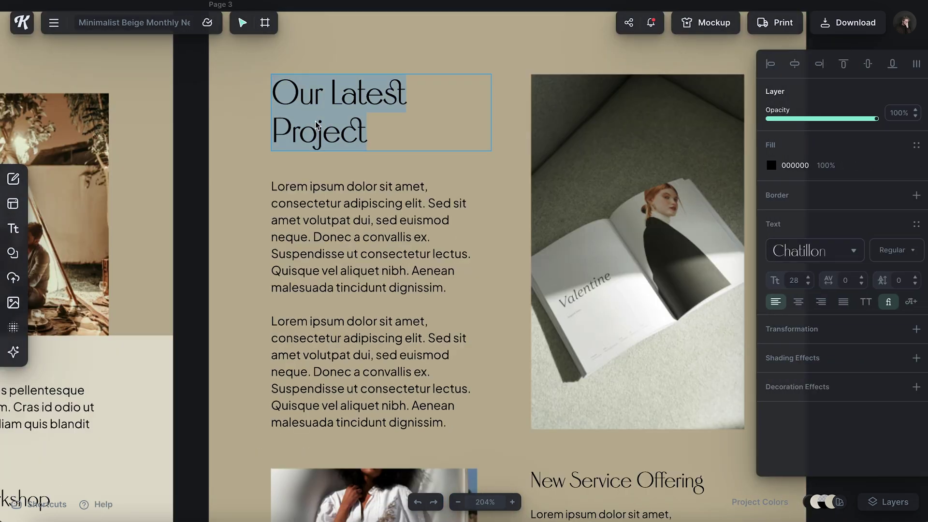
{"action": "type", "text": "Recent"}
{"action": "key", "text": "Return"}
{"action": "type", "text": "Wor"}
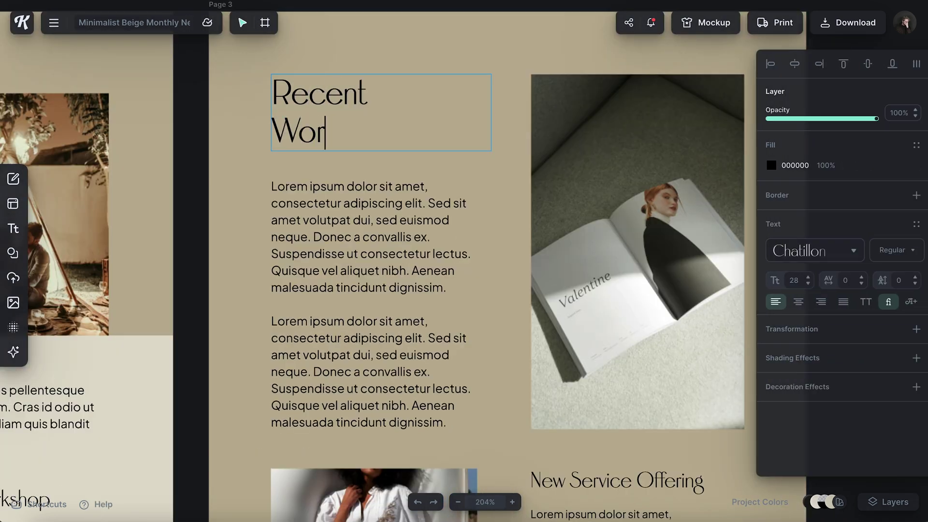
{"action": "type", "text": "k"}
- Delete the New Service Offering and Free Resources headings, their paragraphs, and the FIND OUT MORE and ACCESS NOW lines on page 3
{"action": "scroll", "coordinate": [328, 188], "scroll_direction": "down", "scroll_amount": 1}
{"action": "scroll", "coordinate": [328, 188], "scroll_direction": "right", "scroll_amount": 1}
{"action": "left_click", "coordinate": [328, 188]}
{"action": "scroll", "coordinate": [212, 221], "scroll_direction": "down", "scroll_amount": 2}
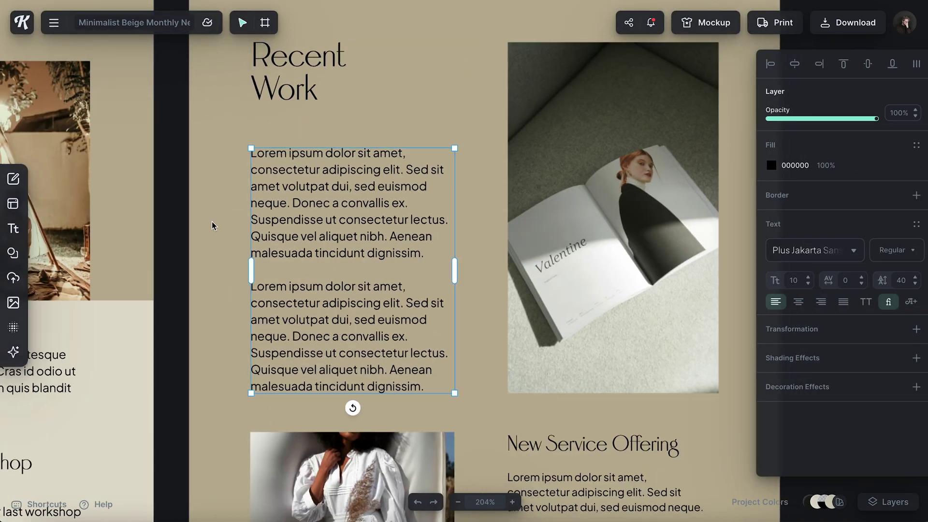
{"action": "scroll", "coordinate": [211, 222], "scroll_direction": "down", "scroll_amount": 3}
{"action": "left_click", "coordinate": [501, 252]}
{"action": "key", "text": "Delete"}
{"action": "left_click", "coordinate": [501, 279]}
{"action": "key", "text": "Delete"}
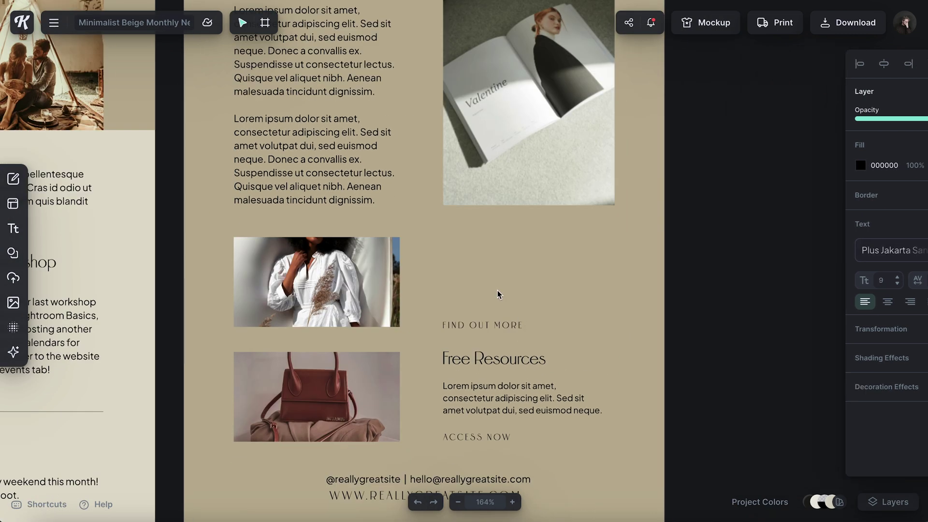
{"action": "left_click", "coordinate": [492, 325]}
{"action": "key", "text": "Delete"}
{"action": "left_click", "coordinate": [496, 360]}
{"action": "key", "text": "Delete"}
{"action": "left_click", "coordinate": [496, 398]}
{"action": "key", "text": "Delete"}
{"action": "left_click", "coordinate": [478, 436]}
{"action": "key", "text": "Delete"}
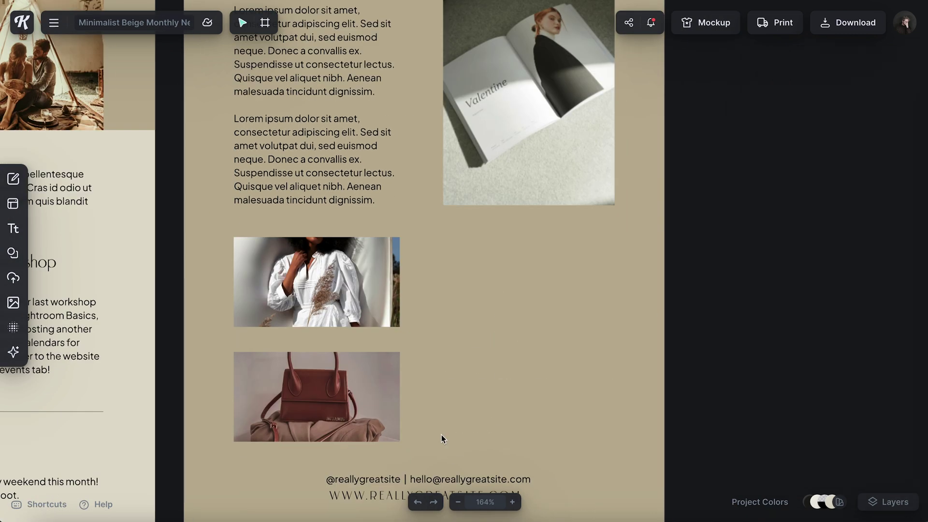
- Duplicate the white dress and red handbag photos beside the originals, aligned with the right edge of the large photo above
{"action": "left_click", "coordinate": [353, 416]}
{"action": "left_click", "coordinate": [335, 300], "text": "shift"}
{"action": "left_click_drag", "start_coordinate": [360, 290], "coordinate": [370, 289]}
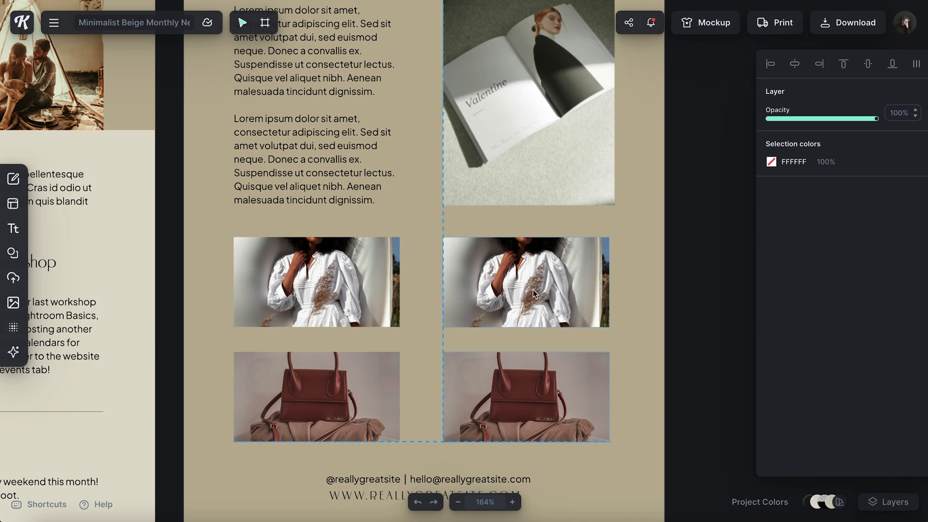
{"action": "left_click_drag", "start_coordinate": [533, 289], "coordinate": [541, 288]}
- Release the masks of the large photo and four small photos on page 3 and delete the sample pictures, leaving empty frames
{"action": "scroll", "coordinate": [540, 288], "scroll_direction": "up", "scroll_amount": 2}
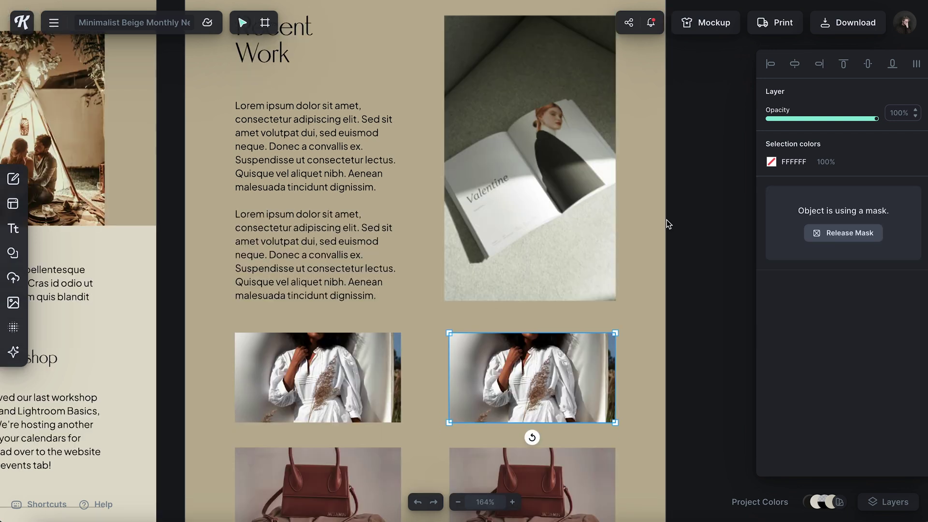
{"action": "left_click", "coordinate": [667, 221]}
{"action": "left_click", "coordinate": [531, 212]}
{"action": "left_click", "coordinate": [845, 233]}
{"action": "left_click", "coordinate": [701, 195]}
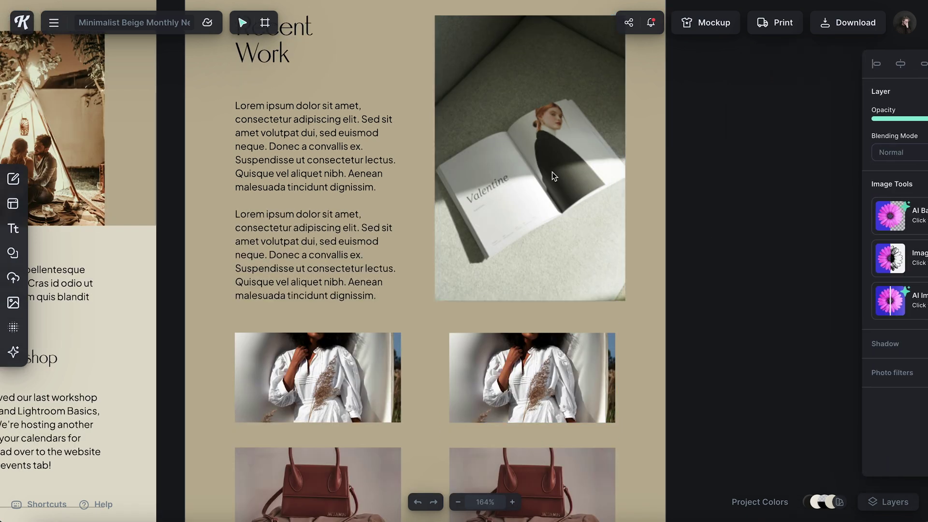
{"action": "left_click", "coordinate": [552, 173]}
{"action": "key", "text": "Delete"}
{"action": "left_click", "coordinate": [377, 390]}
{"action": "left_click", "coordinate": [871, 238]}
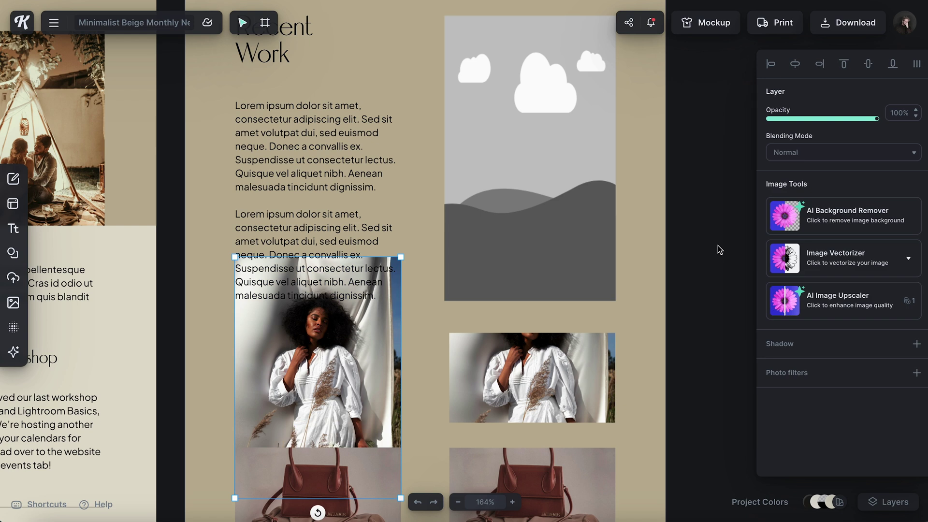
{"action": "left_click", "coordinate": [718, 250]}
{"action": "left_click", "coordinate": [358, 379]}
{"action": "key", "text": "Delete"}
{"action": "left_click", "coordinate": [546, 278]}
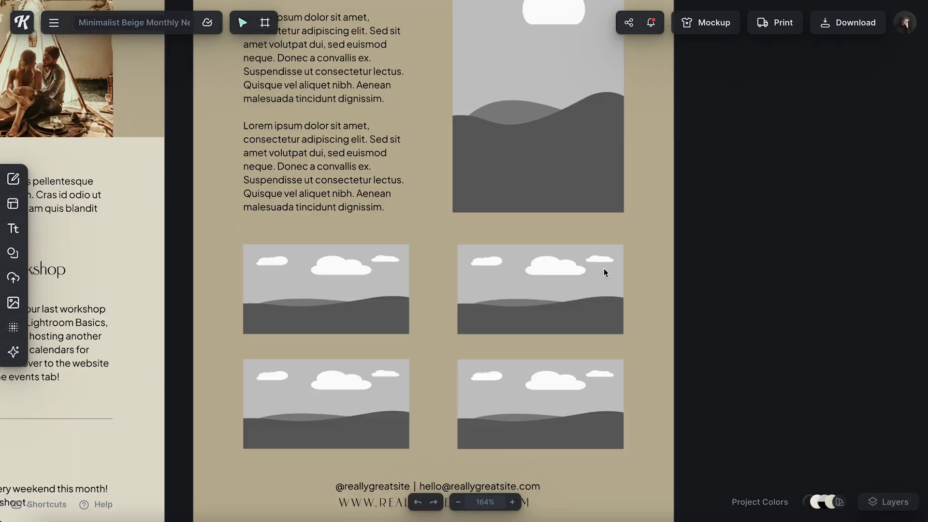
{"action": "scroll", "coordinate": [605, 269], "scroll_direction": "up", "scroll_amount": 3}
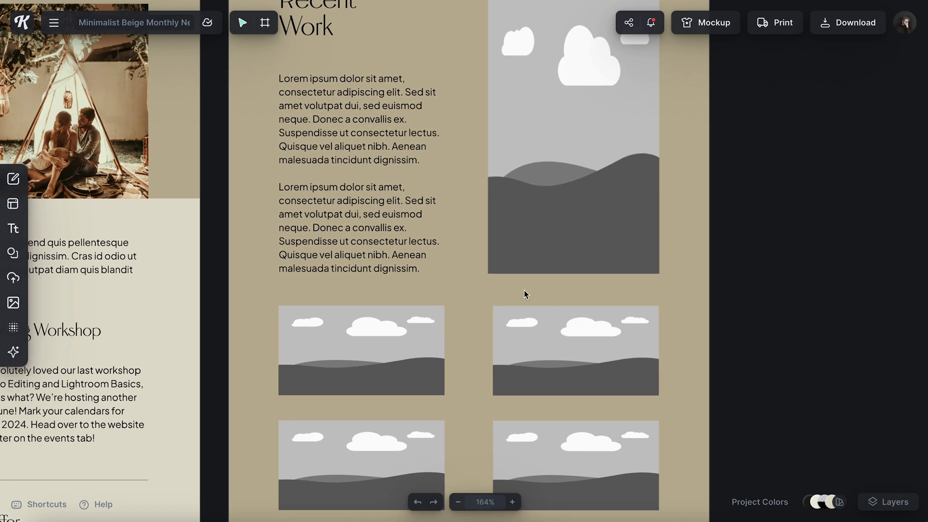
- Fill the four small frames on page 3 with "film photo" images: woman on a beach, woman before a pink skyline, daisies, and dark blossoms
{"action": "scroll", "coordinate": [492, 306], "scroll_direction": "up", "scroll_amount": 1}
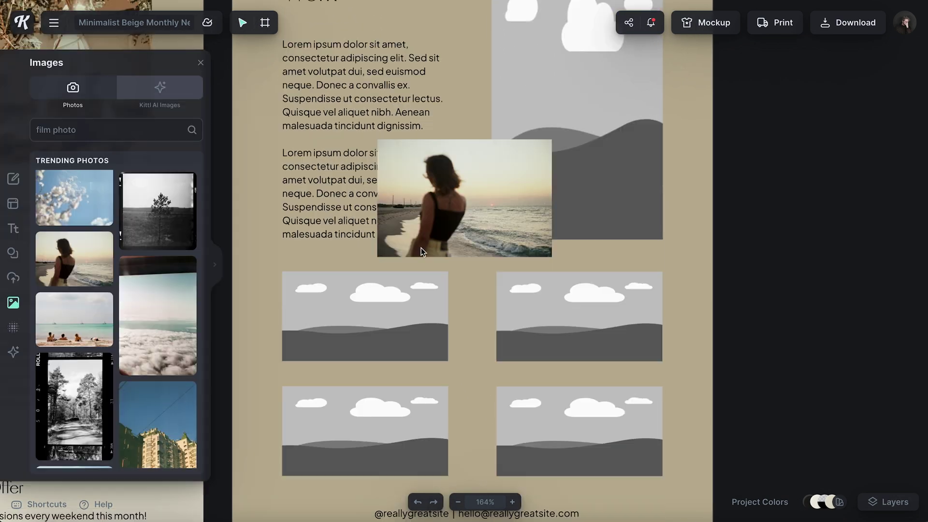
{"action": "left_click_drag", "start_coordinate": [422, 247], "coordinate": [349, 306]}
{"action": "scroll", "coordinate": [123, 318], "scroll_direction": "down", "scroll_amount": 1}
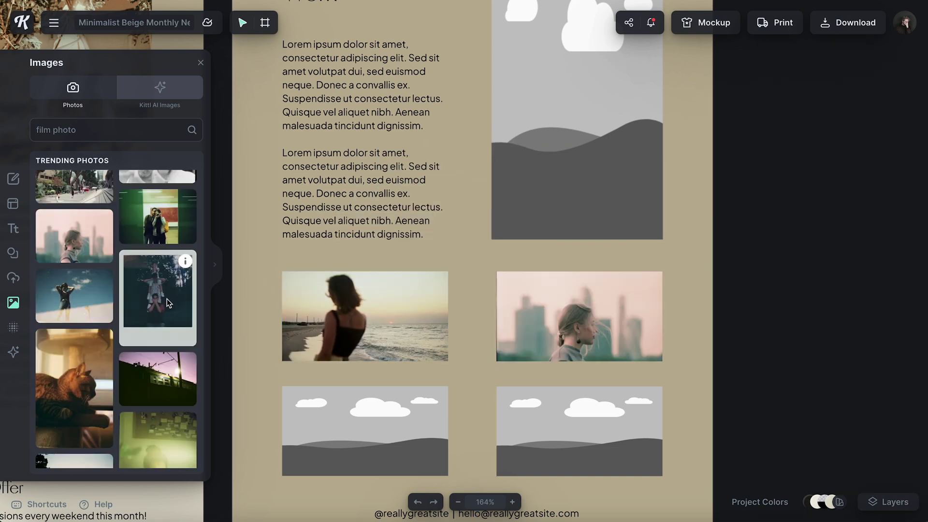
{"action": "scroll", "coordinate": [115, 303], "scroll_direction": "down", "scroll_amount": 1}
{"action": "scroll", "coordinate": [115, 302], "scroll_direction": "down", "scroll_amount": 5}
{"action": "left_click_drag", "start_coordinate": [158, 242], "coordinate": [346, 416]}
{"action": "scroll", "coordinate": [150, 343], "scroll_direction": "down", "scroll_amount": 2}
{"action": "left_click_drag", "start_coordinate": [150, 343], "coordinate": [581, 431]}
- Fill the large photo frame on page 3 with the film photo of a woman in front of white curtains
{"action": "scroll", "coordinate": [145, 290], "scroll_direction": "down", "scroll_amount": 3}
{"action": "left_click_drag", "start_coordinate": [158, 239], "coordinate": [669, 189]}
{"action": "left_click", "coordinate": [707, 214]}
- Check the contact and website lines at the foot of page 3, and view the three newsletter pages together
{"action": "scroll", "coordinate": [659, 416], "scroll_direction": "down", "scroll_amount": 5}
{"action": "scroll", "coordinate": [658, 417], "scroll_direction": "up", "scroll_amount": 5}
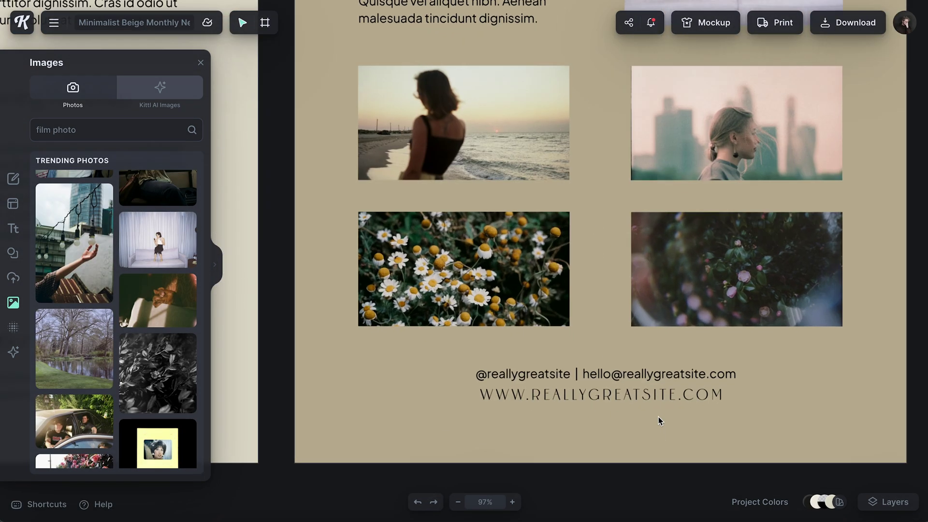
{"action": "left_click", "coordinate": [489, 363]}
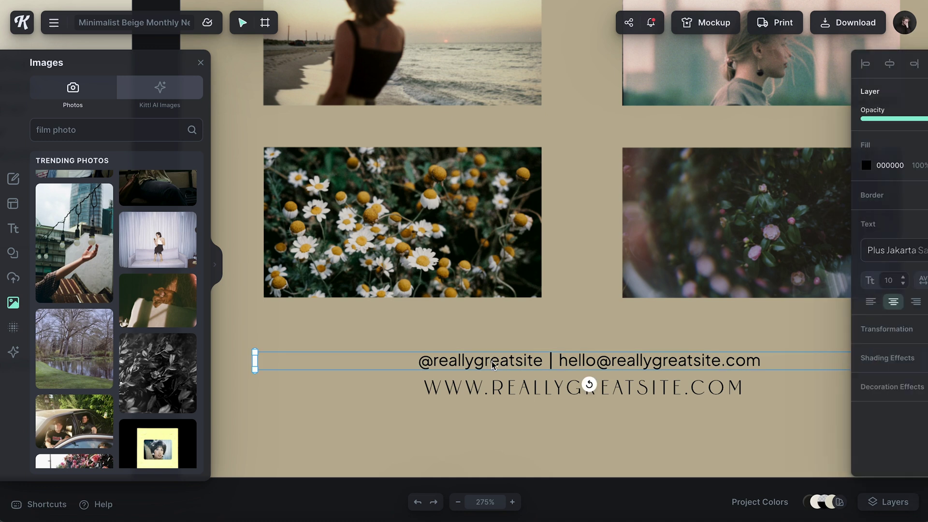
{"action": "scroll", "coordinate": [491, 363], "scroll_direction": "right", "scroll_amount": 2}
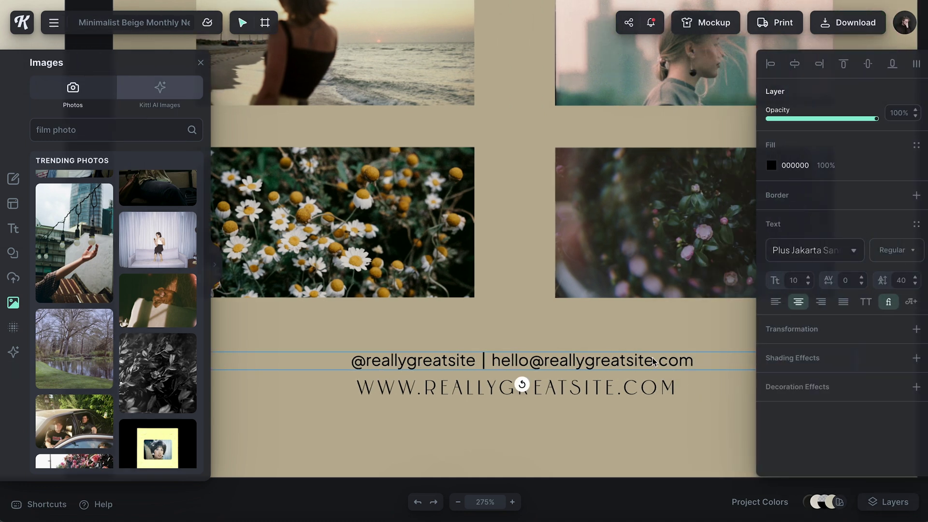
{"action": "left_click", "coordinate": [389, 393]}
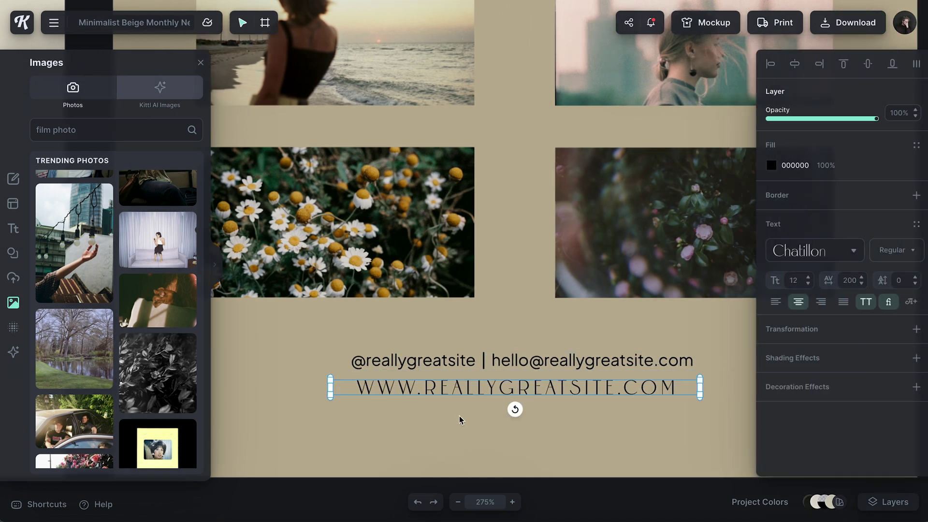
{"action": "left_click", "coordinate": [201, 64]}
{"action": "left_click", "coordinate": [289, 324]}
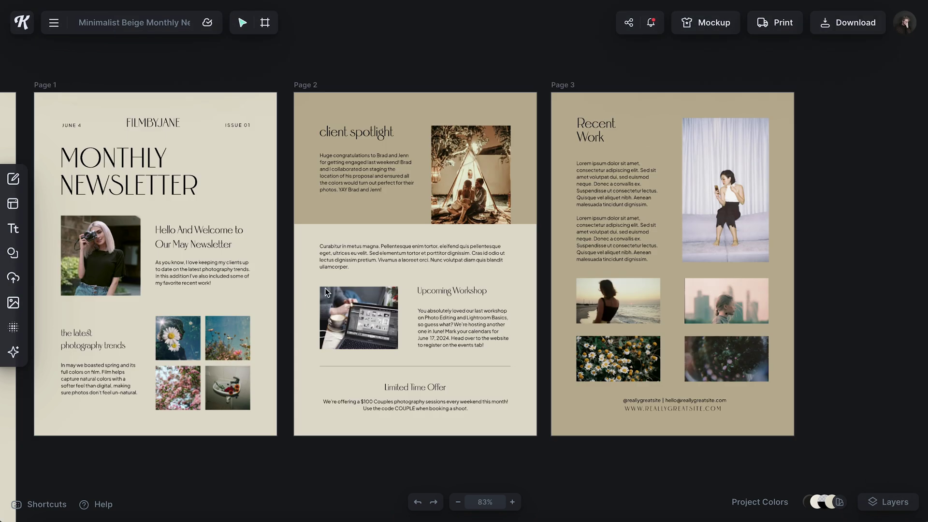
{"action": "scroll", "coordinate": [142, 129], "scroll_direction": "left", "scroll_amount": 1}
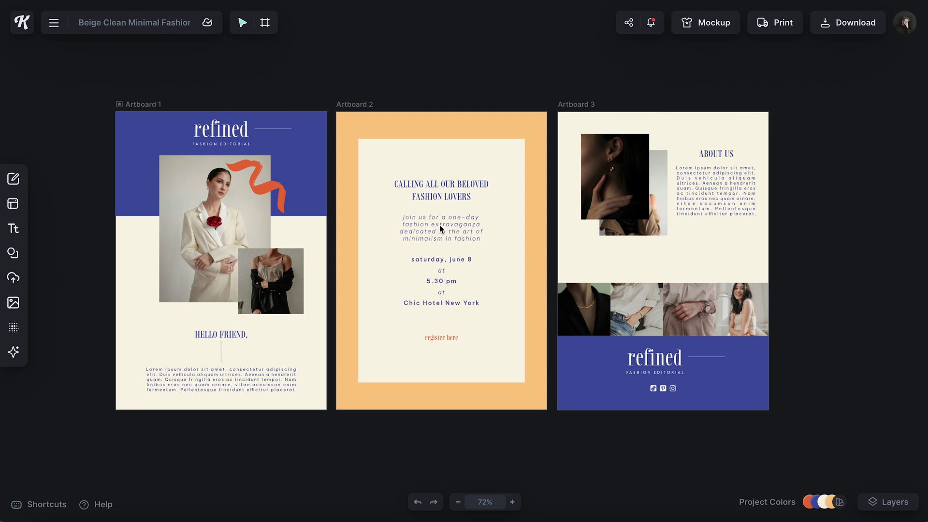
{"action": "scroll", "coordinate": [439, 226], "scroll_direction": "left", "scroll_amount": 1}
{"action": "scroll", "coordinate": [436, 226], "scroll_direction": "down", "scroll_amount": 1}
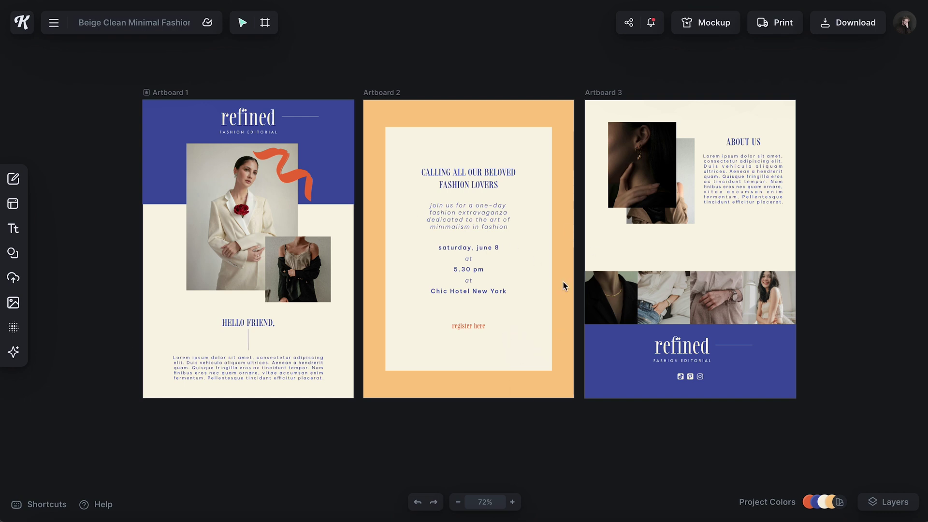
{"action": "left_click", "coordinate": [318, 257]}
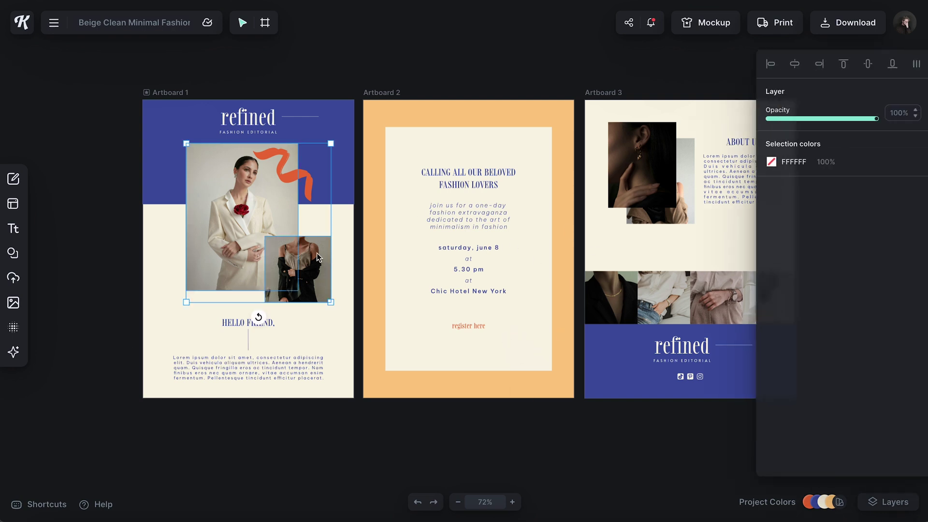
{"action": "key", "text": "Escape"}
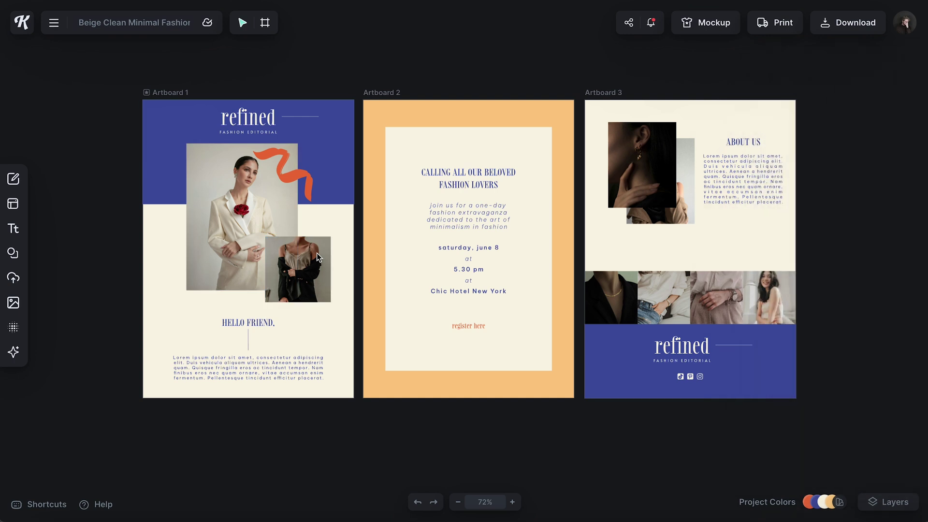
{"action": "left_click", "coordinate": [276, 225]}
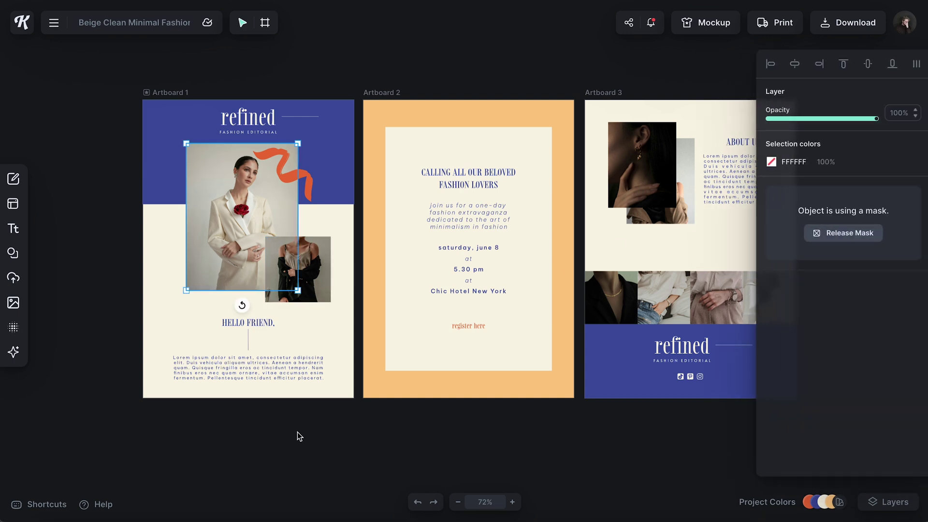
{"action": "left_click", "coordinate": [313, 452]}
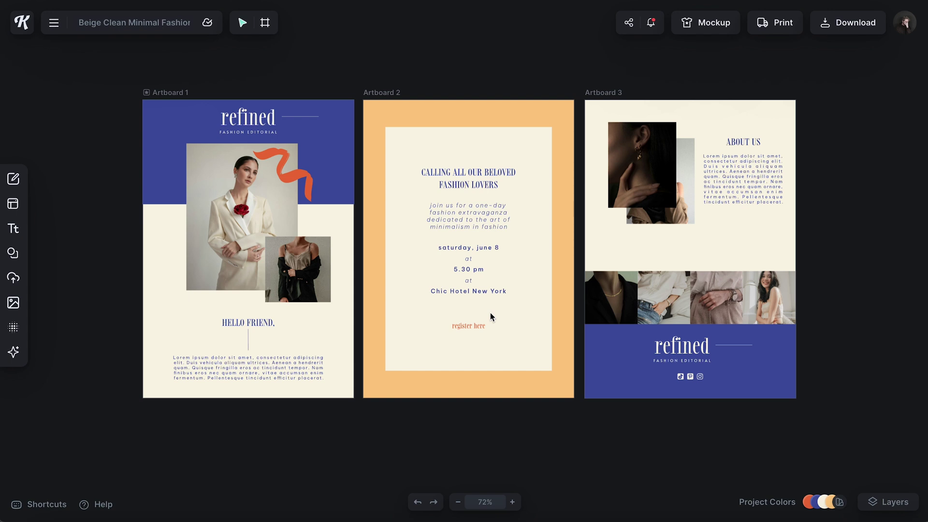
{"action": "scroll", "coordinate": [564, 320], "scroll_direction": "right", "scroll_amount": 1}
{"action": "scroll", "coordinate": [564, 320], "scroll_direction": "up", "scroll_amount": 1}
{"action": "scroll", "coordinate": [561, 316], "scroll_direction": "down", "scroll_amount": 1}
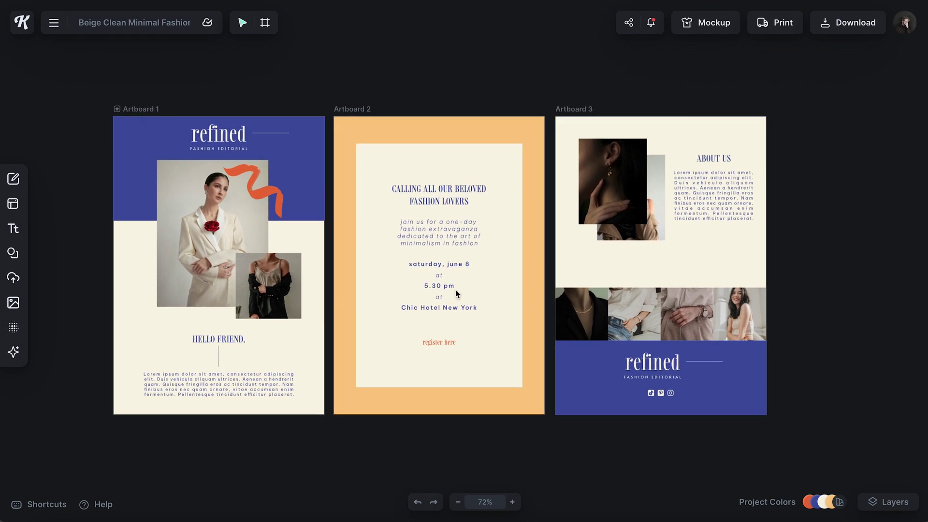
{"action": "scroll", "coordinate": [455, 289], "scroll_direction": "left", "scroll_amount": 2}
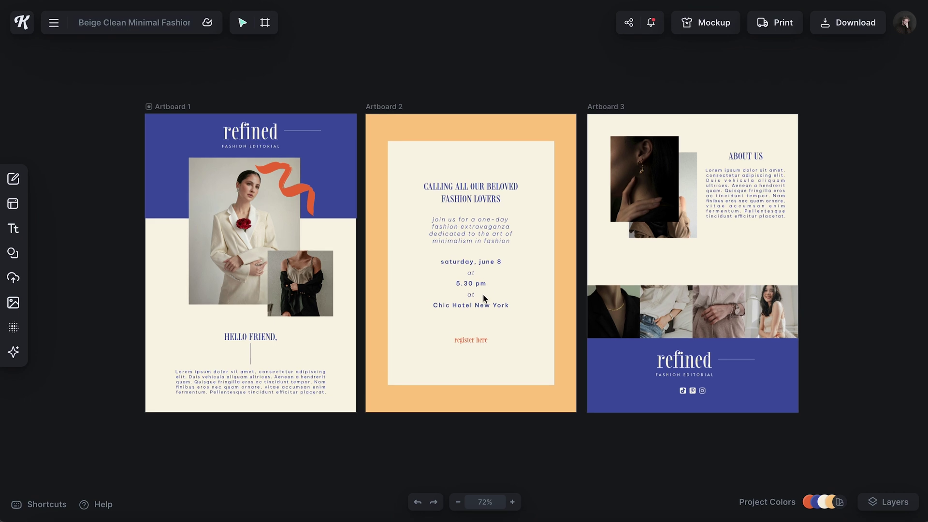
{"action": "scroll", "coordinate": [484, 296], "scroll_direction": "down", "scroll_amount": 1}
- Ungroup the "refined" header logo on Artboard 1 and delete the line beside it and the orange ribbon
{"action": "left_click", "coordinate": [250, 146]}
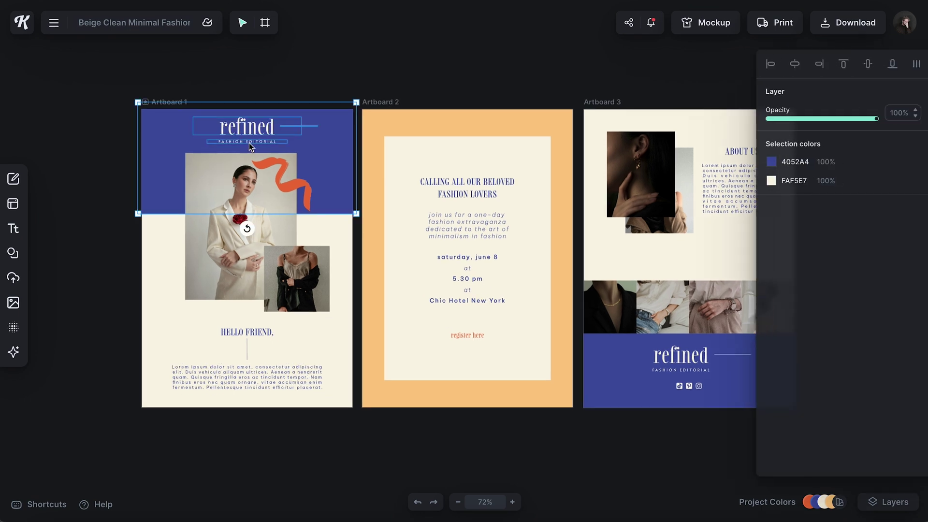
{"action": "double_click", "coordinate": [252, 147]}
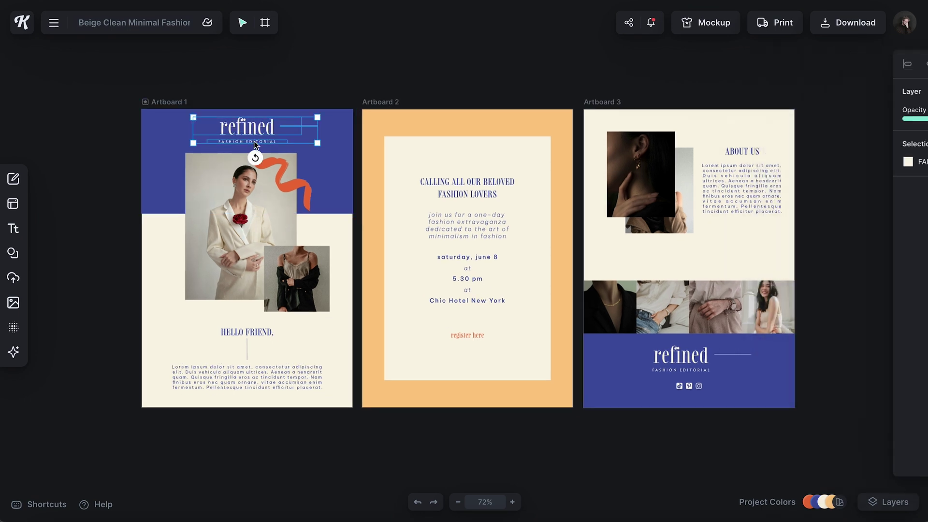
{"action": "key", "text": "super+shift+g"}
{"action": "left_click", "coordinate": [250, 130]}
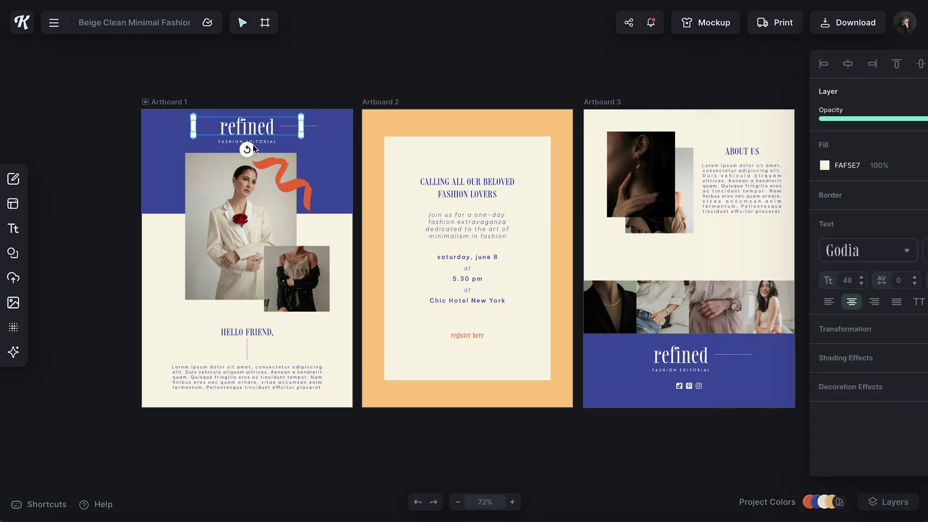
{"action": "left_click", "coordinate": [260, 143]}
{"action": "left_click", "coordinate": [301, 126]}
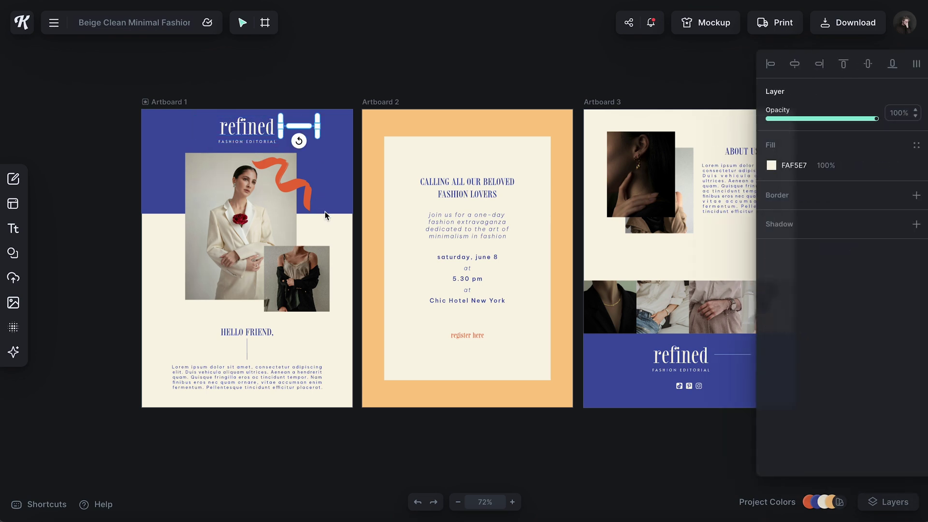
{"action": "key", "text": "Delete"}
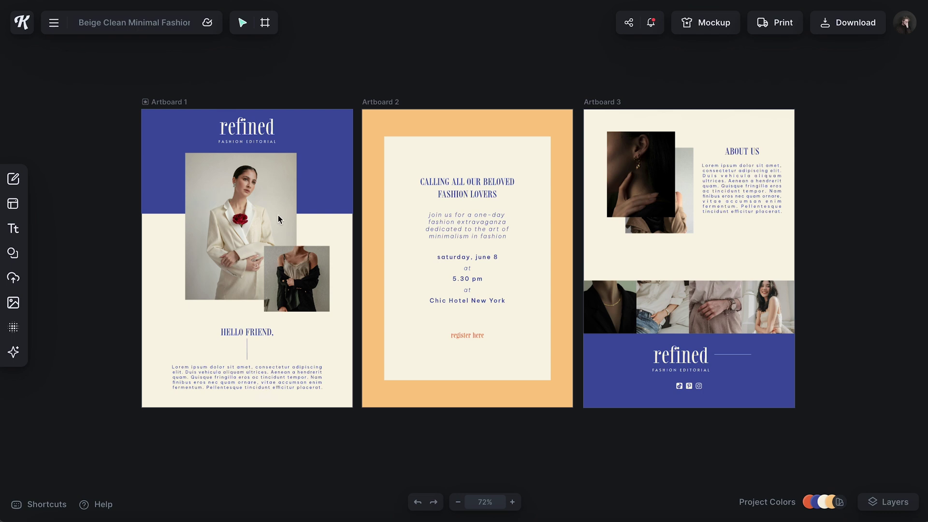
- Delete the line beside the "refined" footer logo on Artboard 3 and center the logo horizontally
{"action": "left_click", "coordinate": [726, 355]}
{"action": "left_click", "coordinate": [724, 355]}
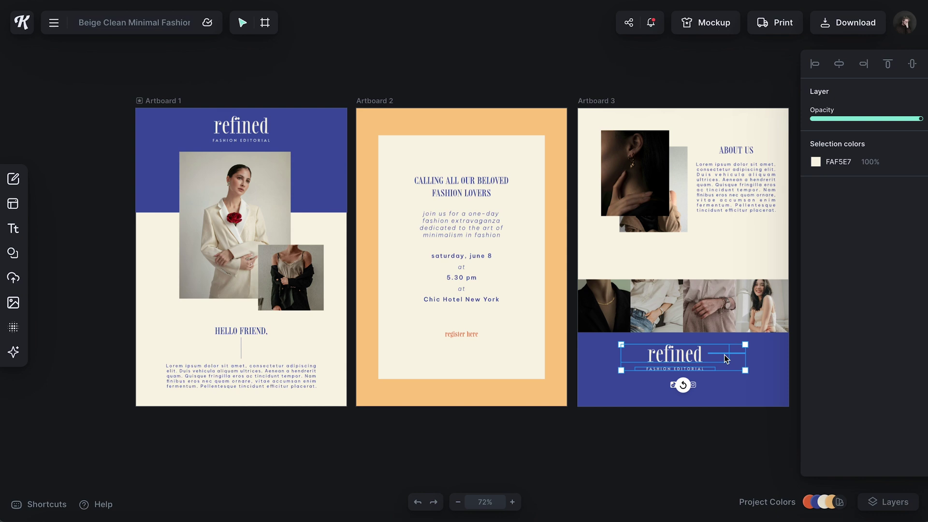
{"action": "left_click", "coordinate": [724, 355]}
{"action": "key", "text": "Delete"}
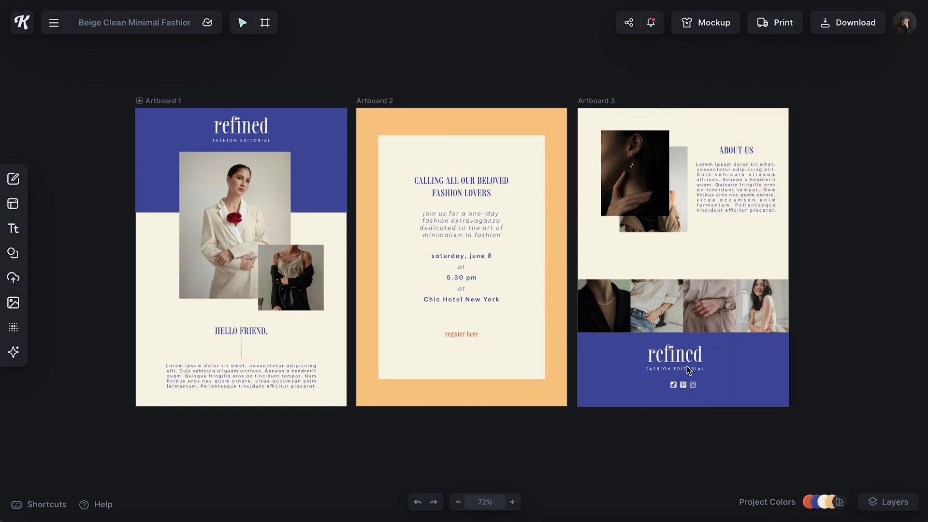
{"action": "left_click", "coordinate": [689, 371]}
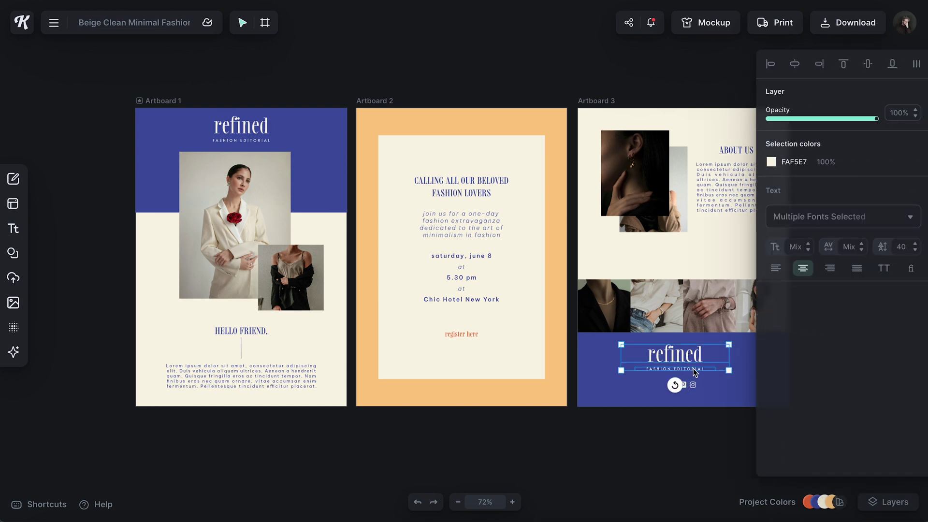
{"action": "left_click", "coordinate": [796, 65]}
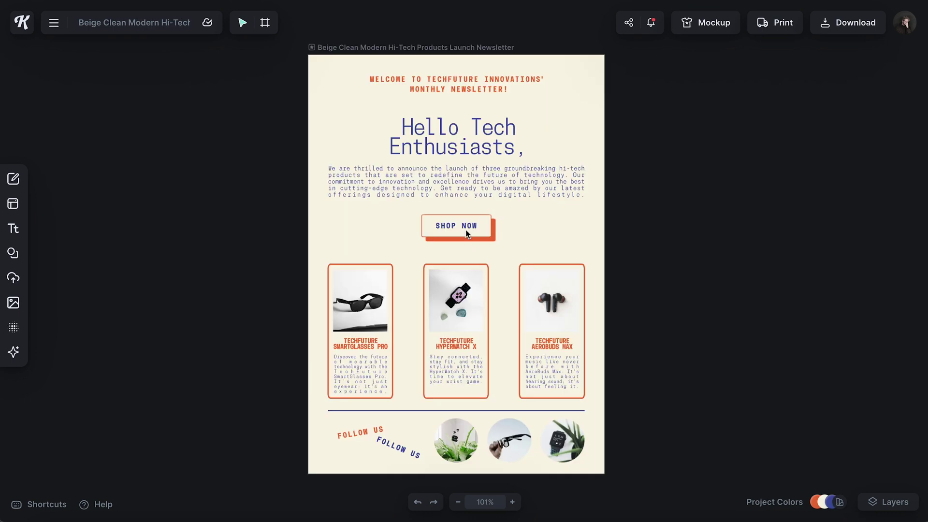
- In the Hi-Tech Products Launch newsletter, inspect the Shop Now button, the greeting, the body text and the welcome headline as separate editable elements
{"action": "left_click", "coordinate": [465, 228]}
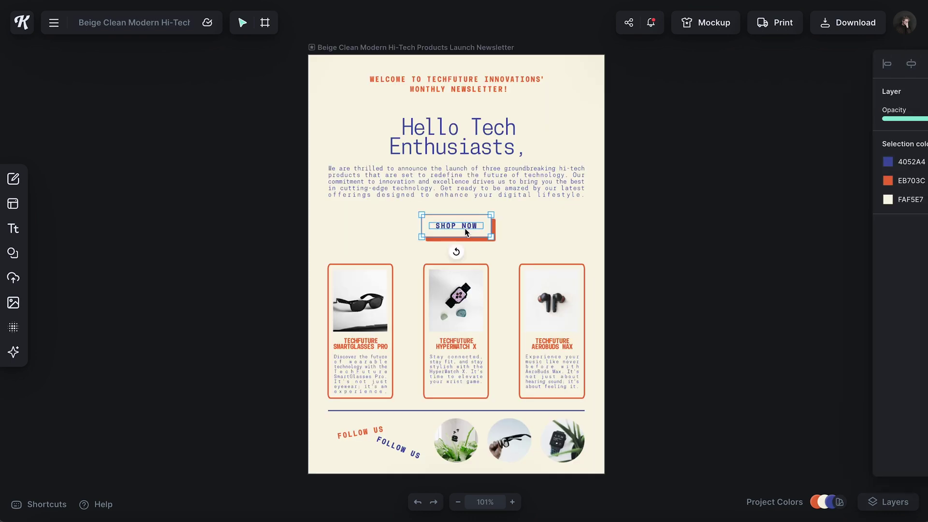
{"action": "double_click", "coordinate": [468, 229]}
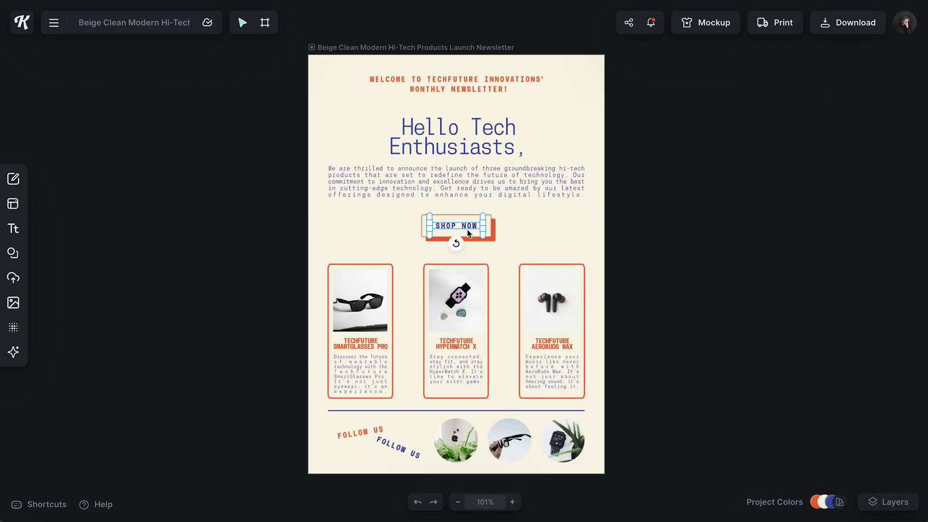
{"action": "left_click", "coordinate": [518, 190]}
{"action": "left_click", "coordinate": [481, 140]}
{"action": "left_click", "coordinate": [478, 91]}
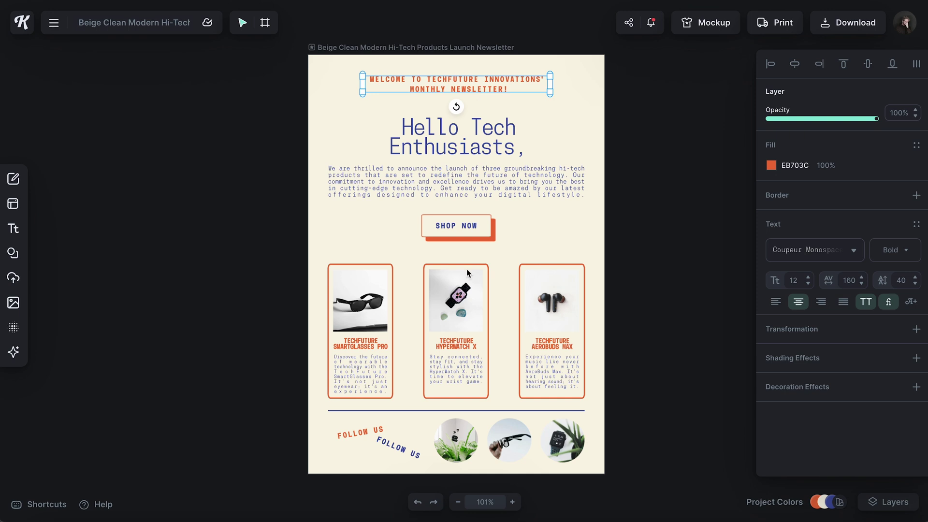
{"action": "left_click", "coordinate": [469, 273]}
{"action": "left_click", "coordinate": [512, 288]}
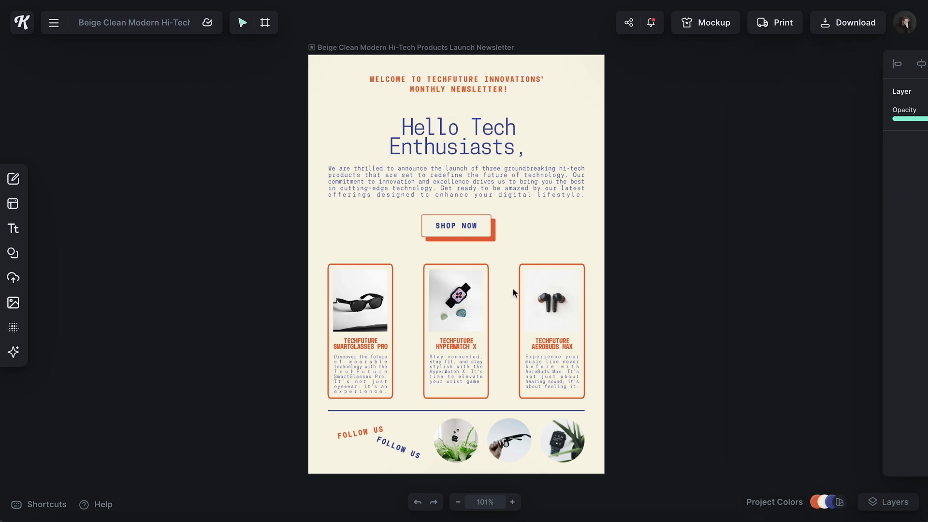
- Release the mask of the smartwatch photo in the middle product card and delete the photo
{"action": "left_click", "coordinate": [446, 288]}
{"action": "left_click", "coordinate": [854, 233]}
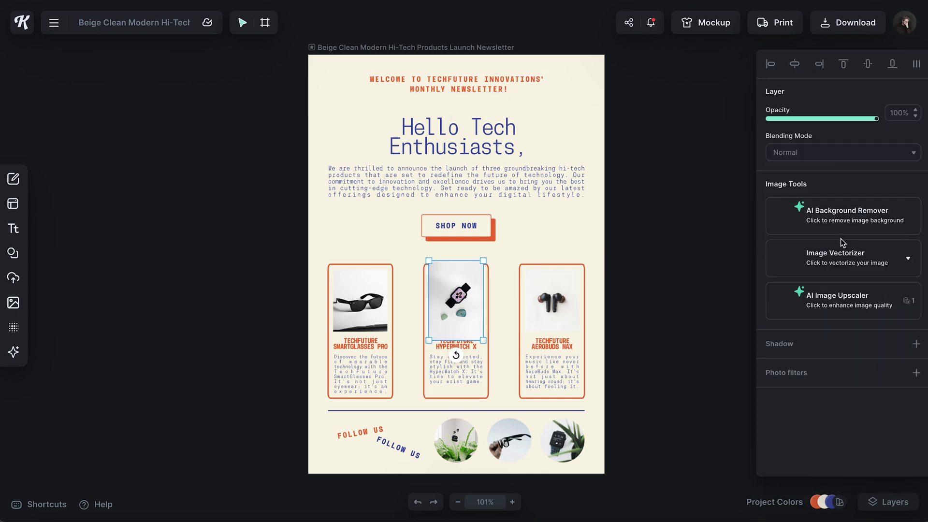
{"action": "key", "text": "Delete"}
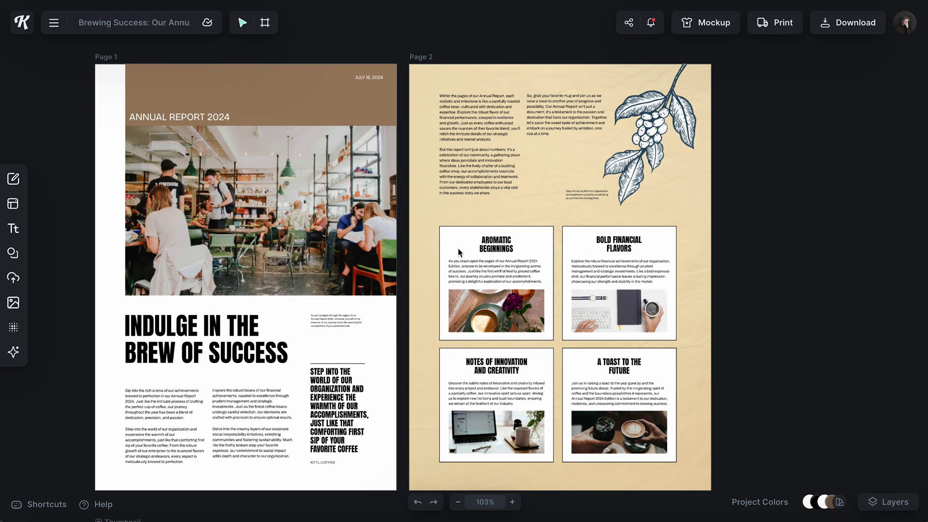
- In the Brewing Success annual report, replace the café photo on Page 1 with a photo of a modern building against the sky
{"action": "left_click", "coordinate": [274, 225]}
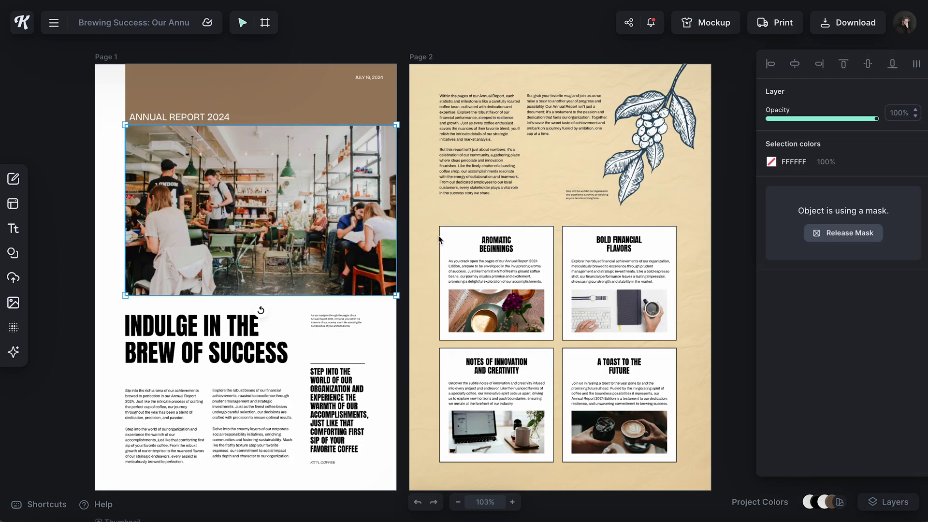
{"action": "left_click", "coordinate": [843, 233]}
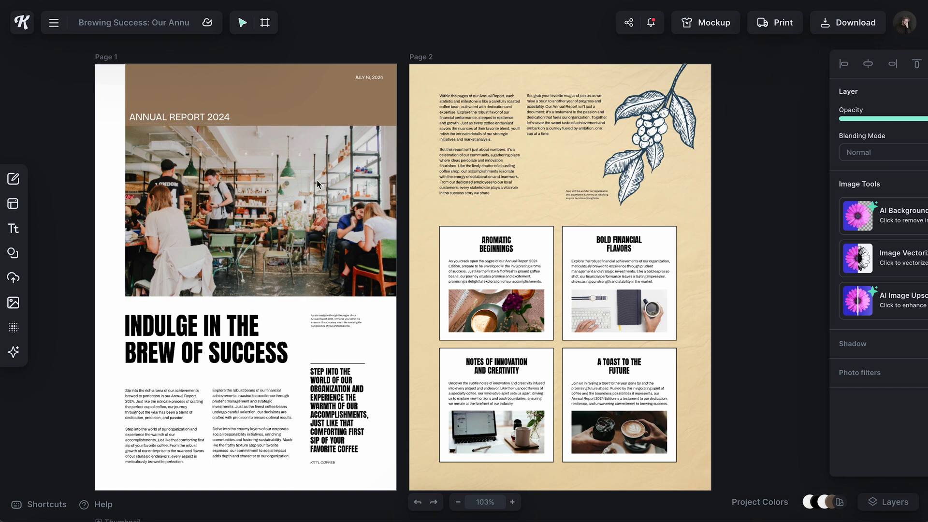
{"action": "key", "text": "Delete"}
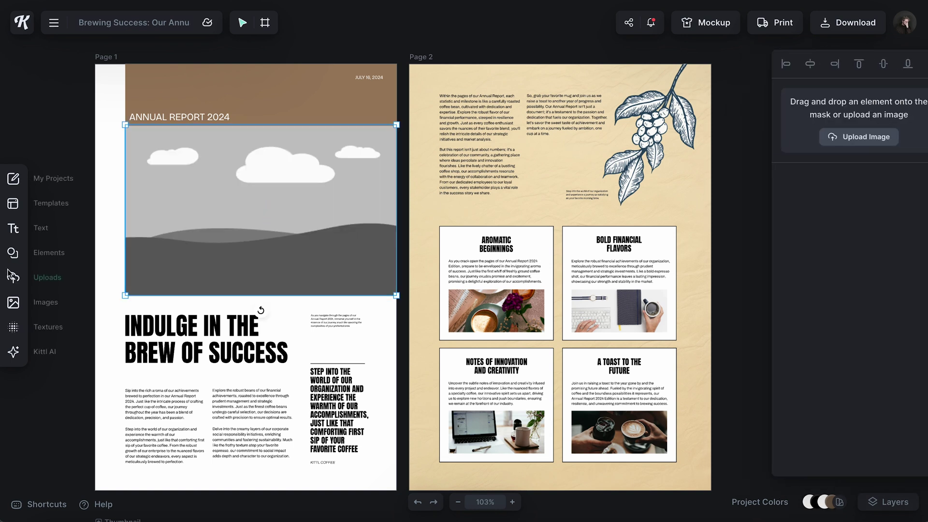
{"action": "left_click", "coordinate": [13, 302]}
{"action": "left_click_drag", "start_coordinate": [74, 192], "coordinate": [305, 242]}
{"action": "left_click", "coordinate": [304, 308]}
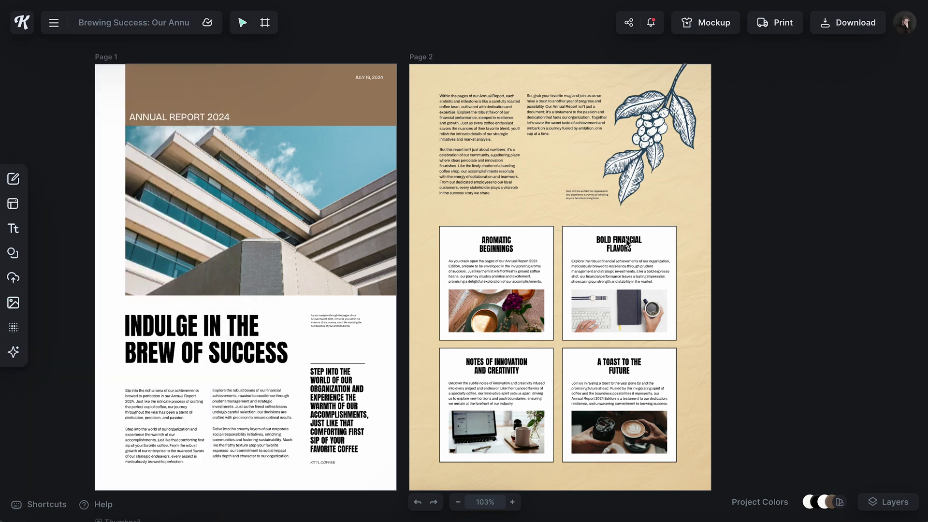
- Delete the coffee branch illustration and the textured background image from Page 2
{"action": "left_click", "coordinate": [644, 141]}
{"action": "key", "text": "Delete"}
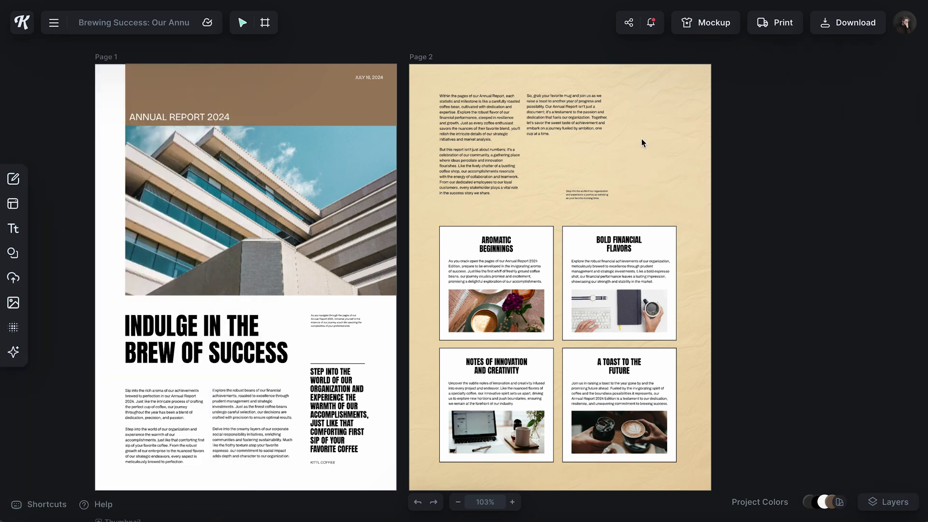
{"action": "left_click", "coordinate": [638, 136]}
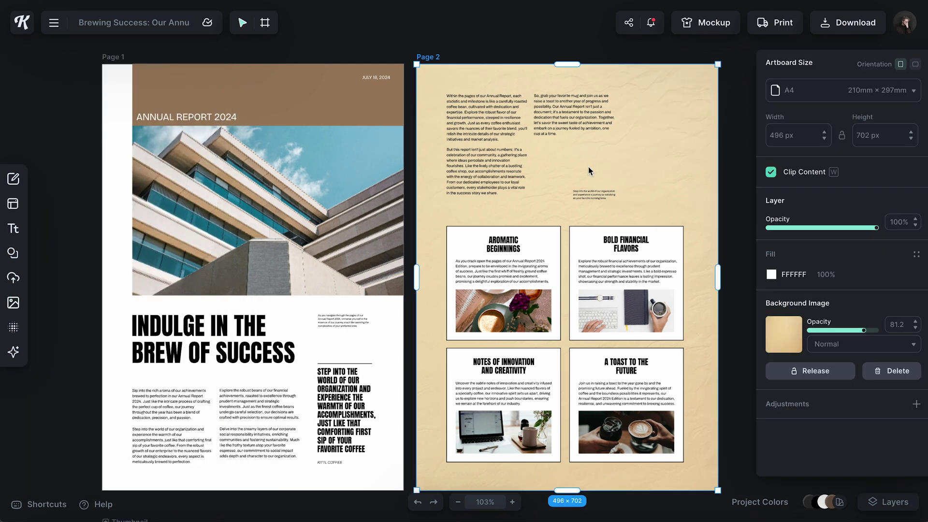
{"action": "left_click", "coordinate": [897, 371]}
- Set the fill color of Page 2 to the pale beige-green E9E9D9
{"action": "left_click", "coordinate": [772, 274]}
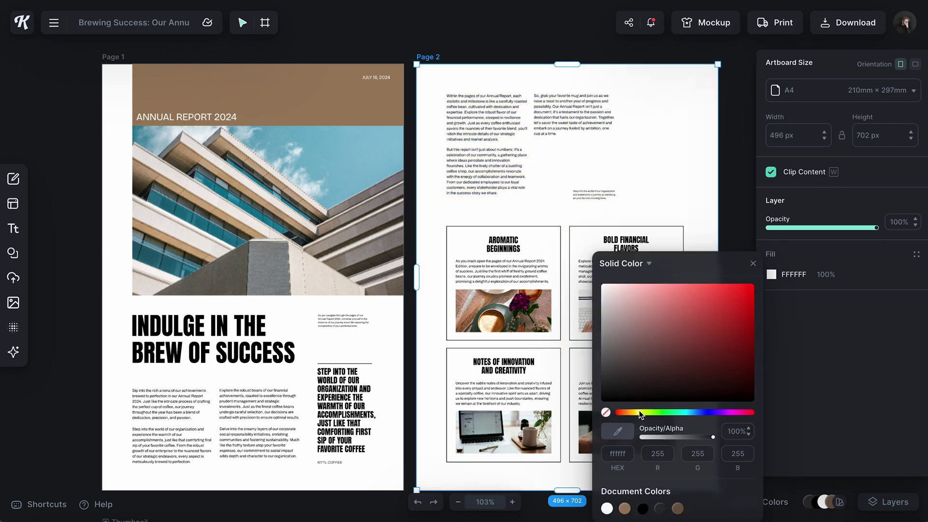
{"action": "left_click", "coordinate": [639, 412]}
{"action": "left_click_drag", "start_coordinate": [648, 334], "coordinate": [612, 294]}
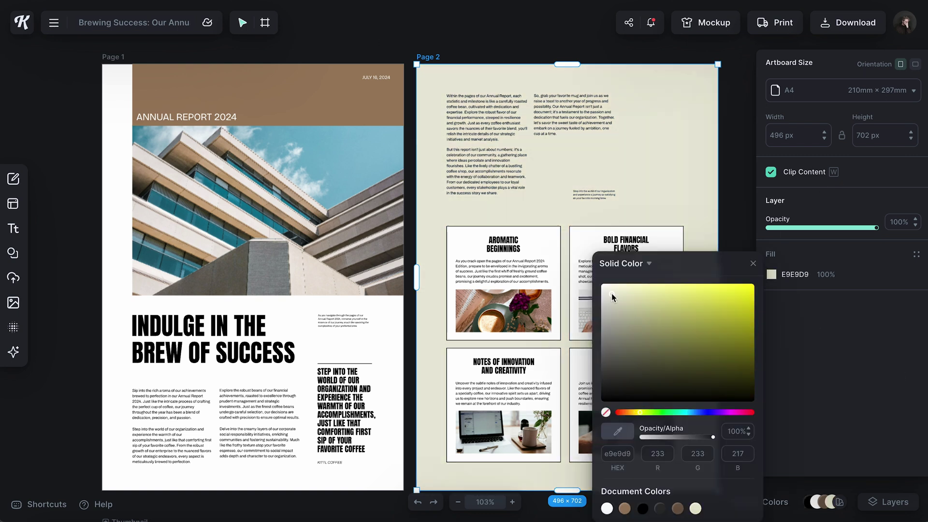
{"action": "left_click", "coordinate": [753, 263]}
{"action": "left_click", "coordinate": [736, 184]}
- Apply the pale beige-green document color to the fill of Page 1 as well
{"action": "left_click", "coordinate": [386, 334]}
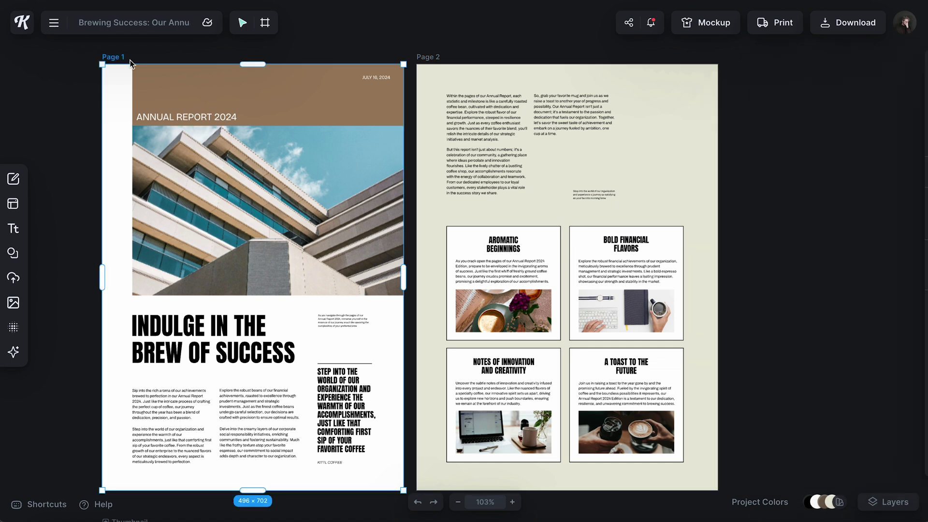
{"action": "left_click", "coordinate": [771, 278]}
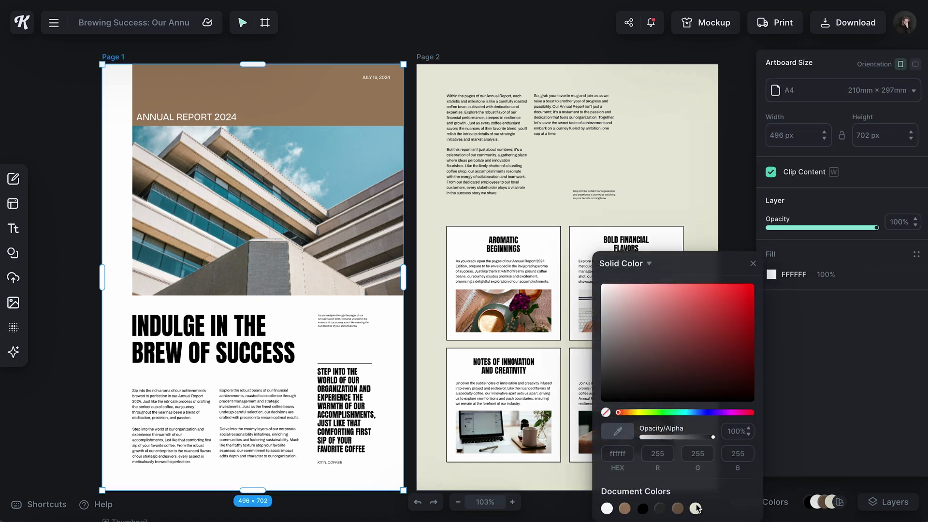
{"action": "left_click", "coordinate": [695, 506]}
{"action": "left_click", "coordinate": [753, 264]}
{"action": "left_click", "coordinate": [745, 229]}
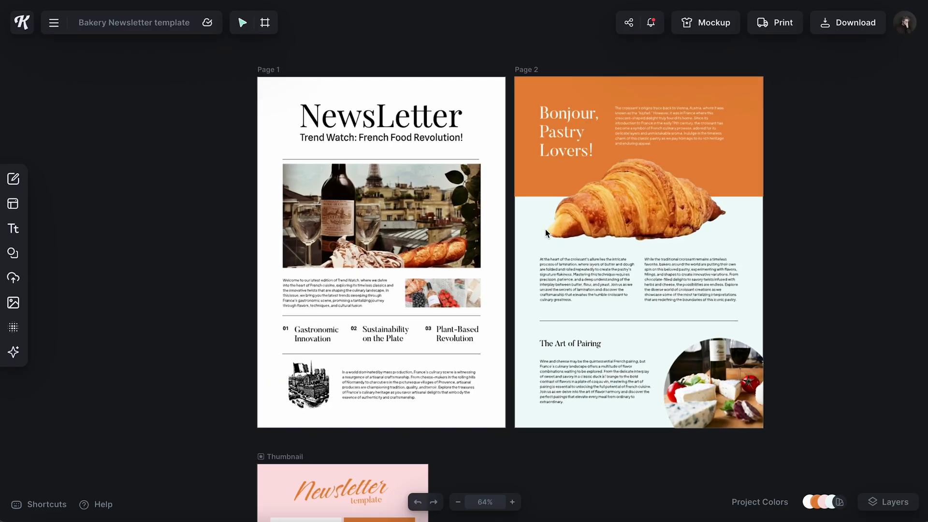
- In the Bakery Newsletter template, inspect the engraving illustration and the text blocks on both pages as editable elements
{"action": "scroll", "coordinate": [545, 229], "scroll_direction": "up", "scroll_amount": 2}
{"action": "left_click", "coordinate": [237, 429]}
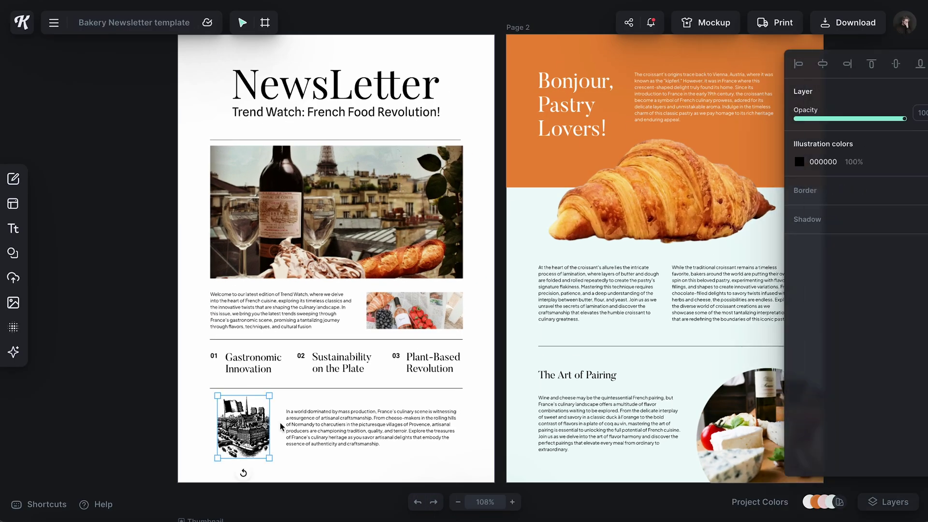
{"action": "left_click", "coordinate": [349, 425]}
{"action": "left_click", "coordinate": [574, 422]}
{"action": "left_click", "coordinate": [584, 301]}
{"action": "left_click", "coordinate": [693, 287]}
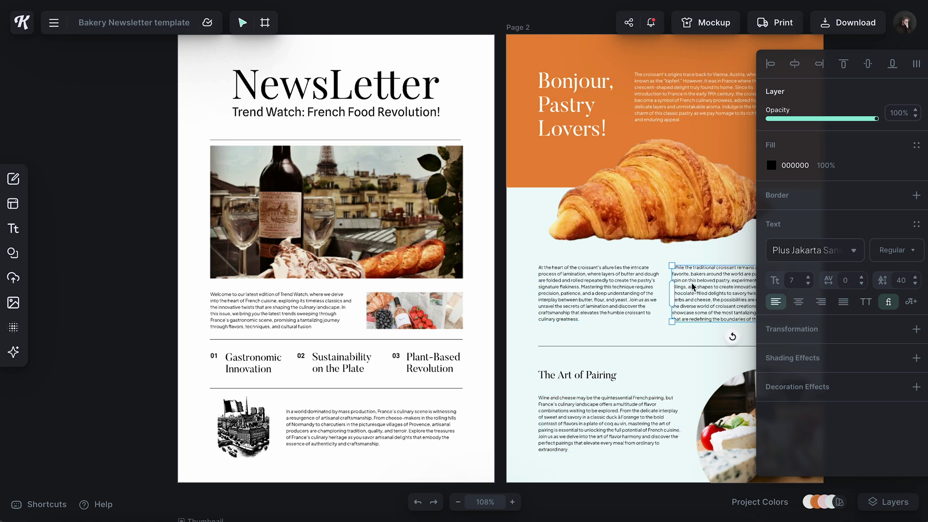
- Delete the croissant picture on Page 2 and place a stock photo of a coffee cup on a wooden table there
{"action": "left_click", "coordinate": [628, 220]}
{"action": "scroll", "coordinate": [624, 229], "scroll_direction": "right", "scroll_amount": 2}
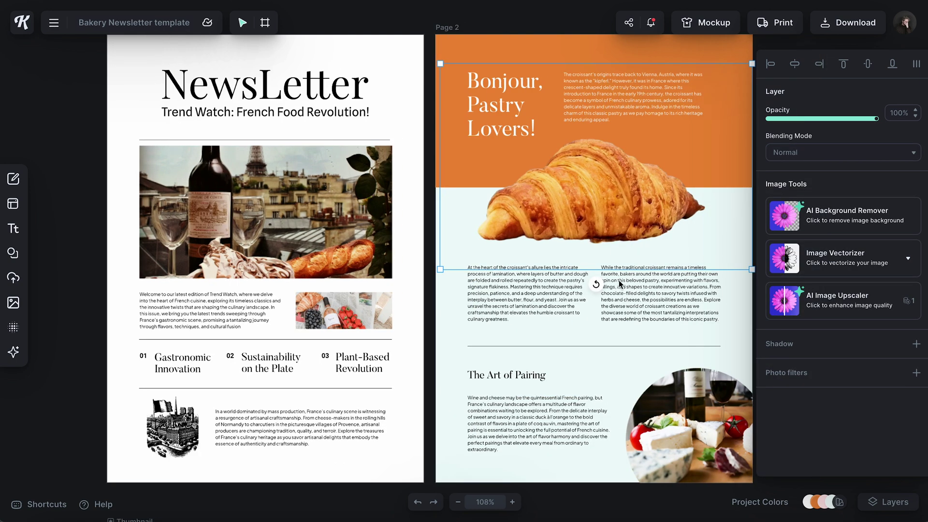
{"action": "scroll", "coordinate": [620, 284], "scroll_direction": "right", "scroll_amount": 3}
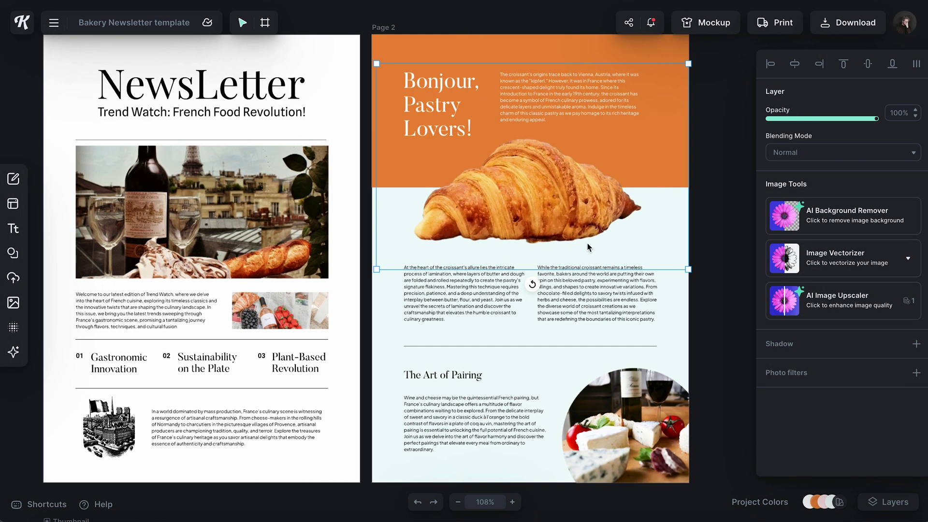
{"action": "key", "text": "Delete"}
{"action": "left_click", "coordinate": [13, 302]}
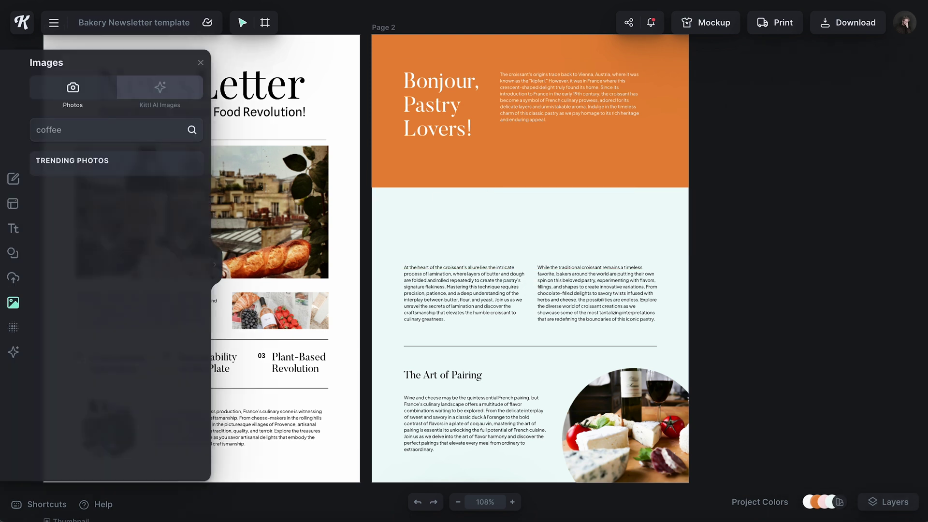
{"action": "left_click", "coordinate": [143, 251]}
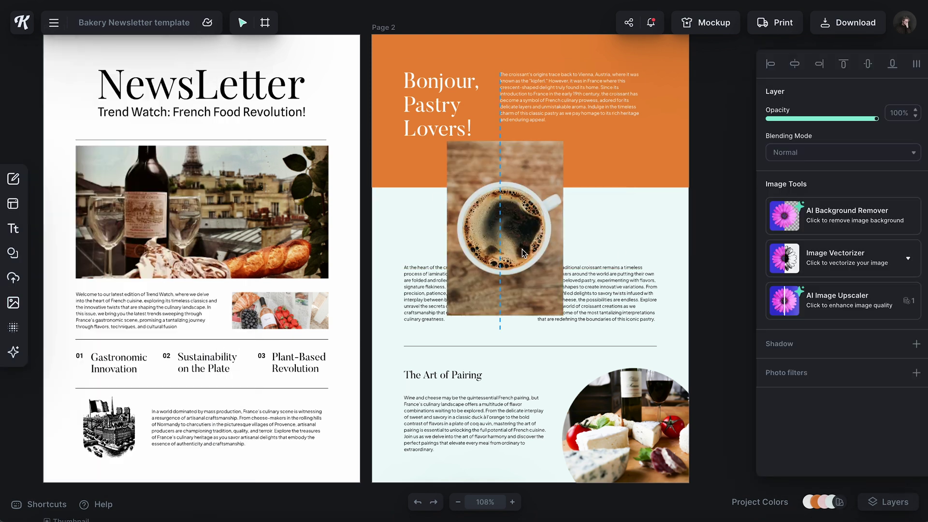
- Remove the coffee photo's background with the AI Background Remover and place the cup across the edge of Page 2's orange block
{"action": "left_click", "coordinate": [858, 221]}
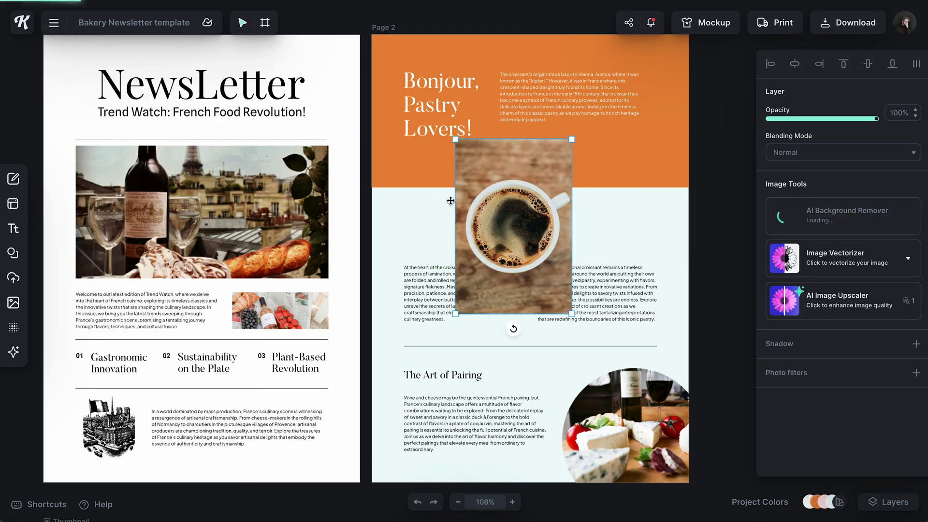
{"action": "left_click_drag", "start_coordinate": [545, 224], "coordinate": [569, 185]}
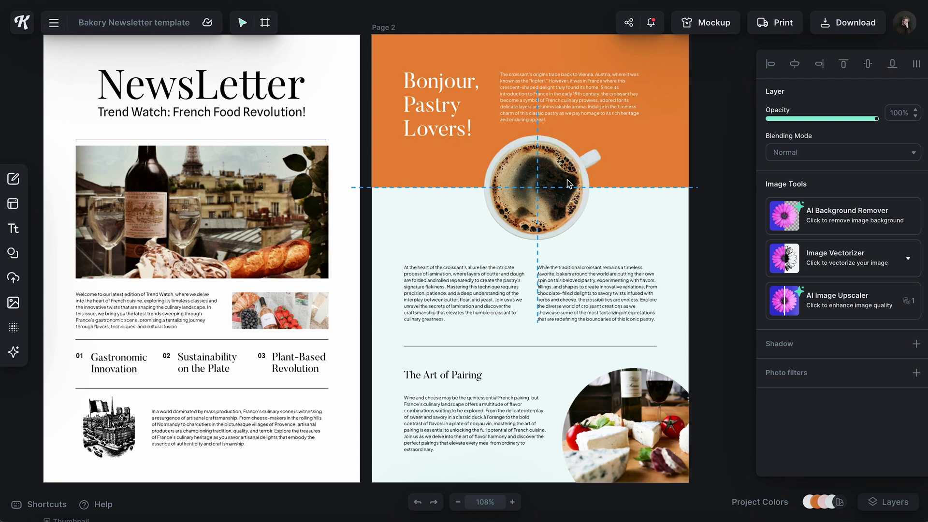
- Change the word "Pastry" in the Page 2 heading so it reads "Bonjour, Coffee Lovers!"
{"action": "double_click", "coordinate": [433, 105]}
{"action": "type", "text": "Coffee"}
{"action": "key", "text": "Escape"}
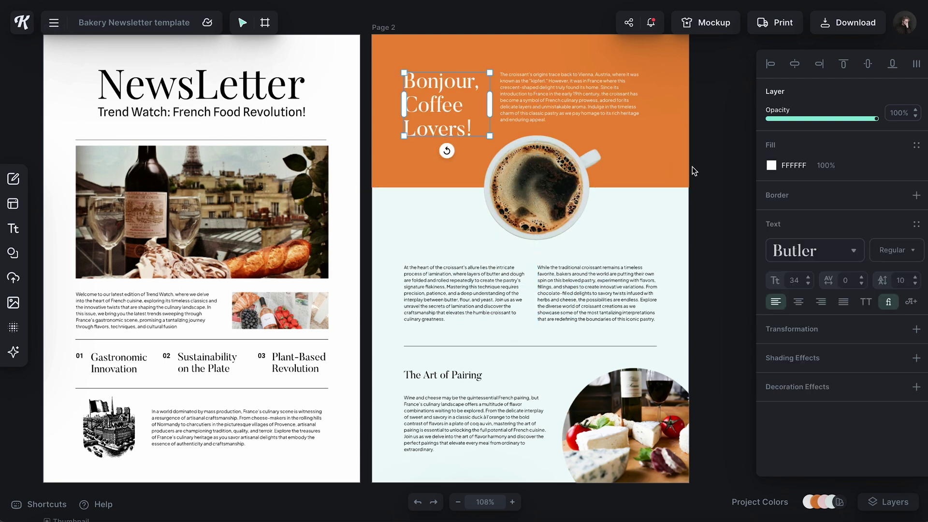
{"action": "left_click", "coordinate": [697, 170]}
- Examine the layout of both Bakery Newsletter pages with the new coffee cup and heading in place
{"action": "scroll", "coordinate": [503, 284], "scroll_direction": "up", "scroll_amount": 1}
{"action": "scroll", "coordinate": [504, 284], "scroll_direction": "left", "scroll_amount": 1}
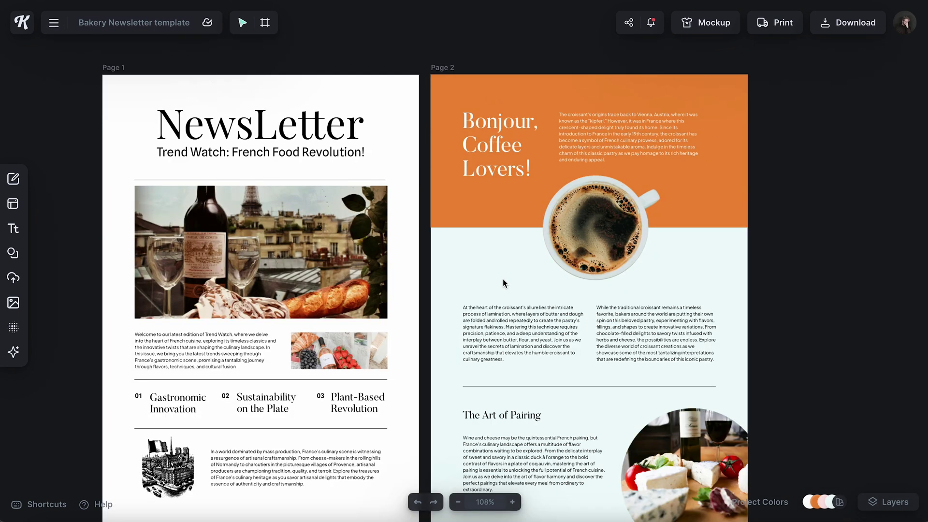
{"action": "scroll", "coordinate": [504, 284], "scroll_direction": "down", "scroll_amount": 1}
{"action": "scroll", "coordinate": [504, 284], "scroll_direction": "up", "scroll_amount": 1}
{"action": "scroll", "coordinate": [503, 283], "scroll_direction": "down", "scroll_amount": 2}
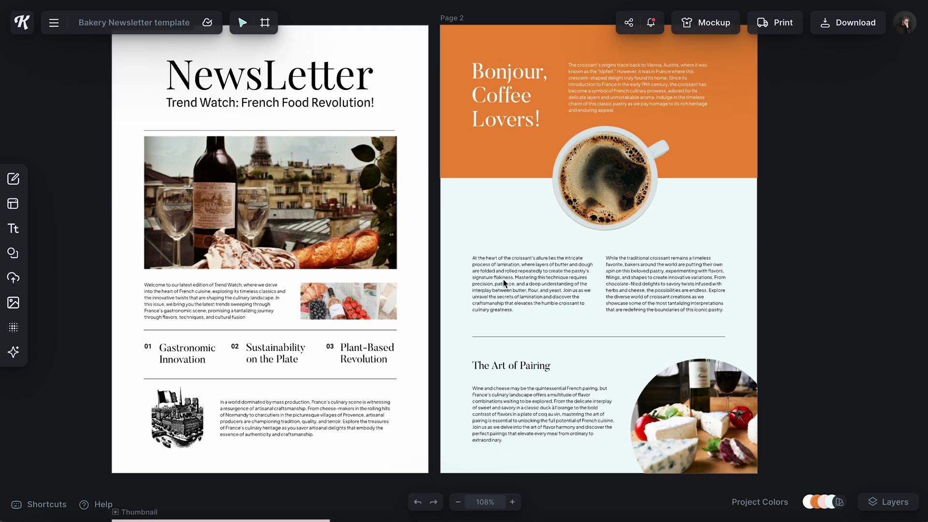
{"action": "scroll", "coordinate": [504, 280], "scroll_direction": "up", "scroll_amount": 1}
{"action": "scroll", "coordinate": [503, 279], "scroll_direction": "left", "scroll_amount": 1}
{"action": "scroll", "coordinate": [503, 279], "scroll_direction": "down", "scroll_amount": 1}
{"action": "scroll", "coordinate": [503, 279], "scroll_direction": "right", "scroll_amount": 1}
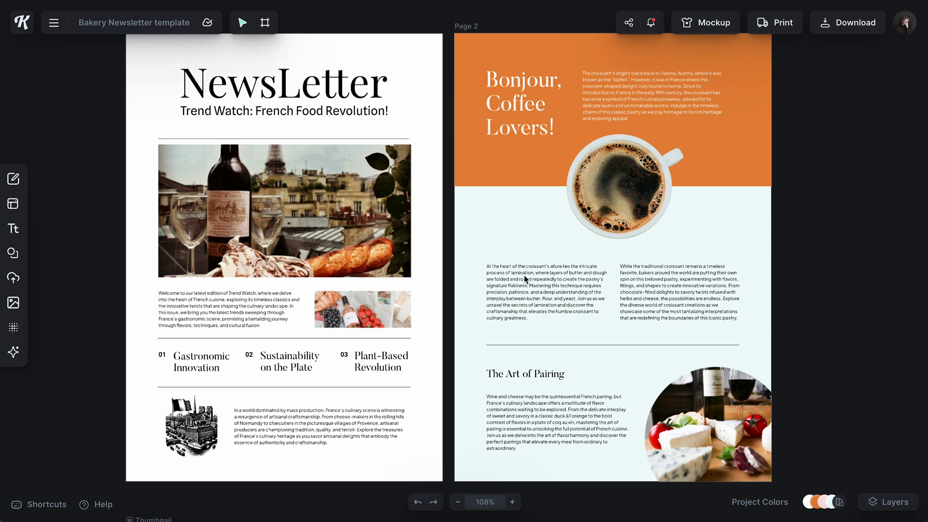